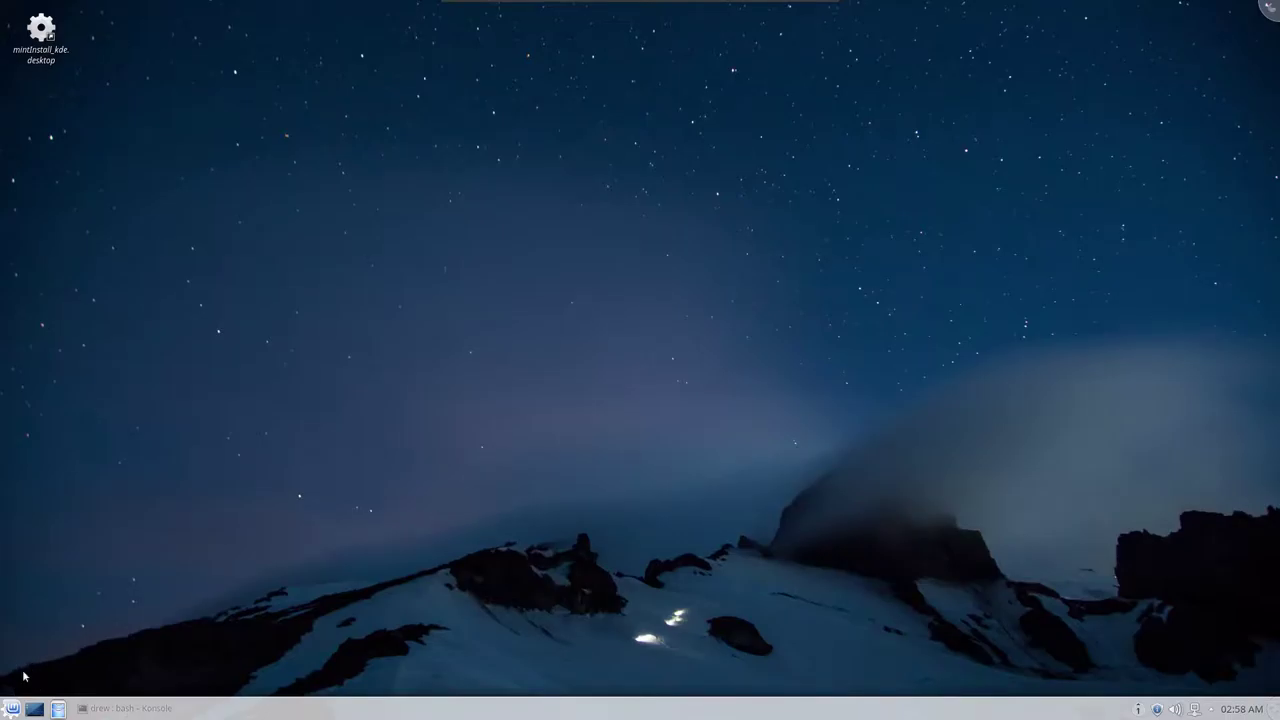
Step: Open the Firefox web browser and dismiss the Reader View notice on the start page
click(12, 708)
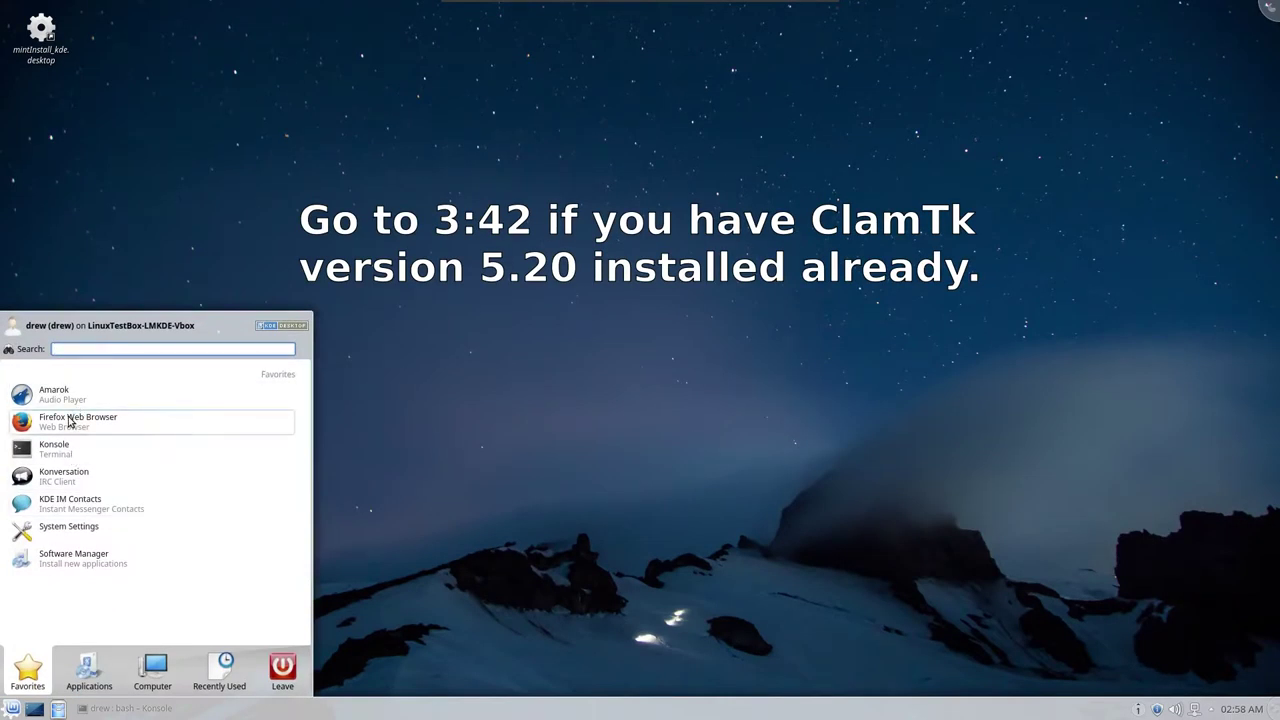
click(70, 421)
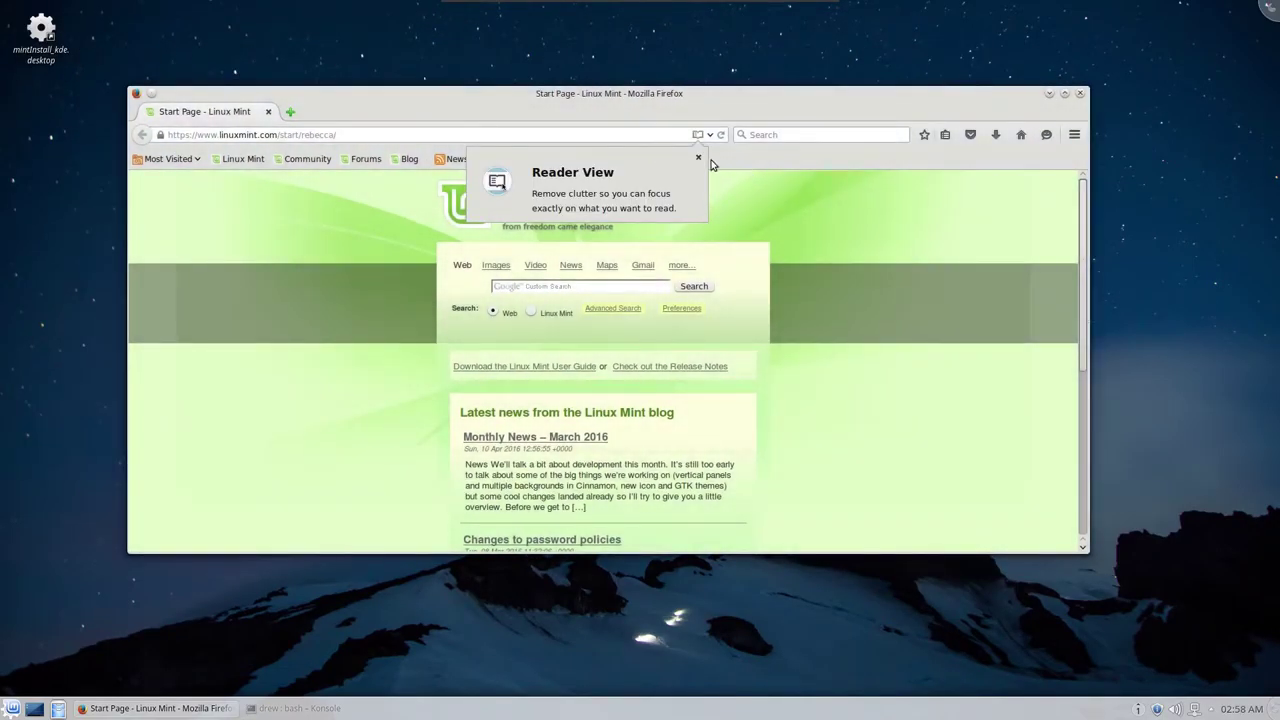
click(699, 158)
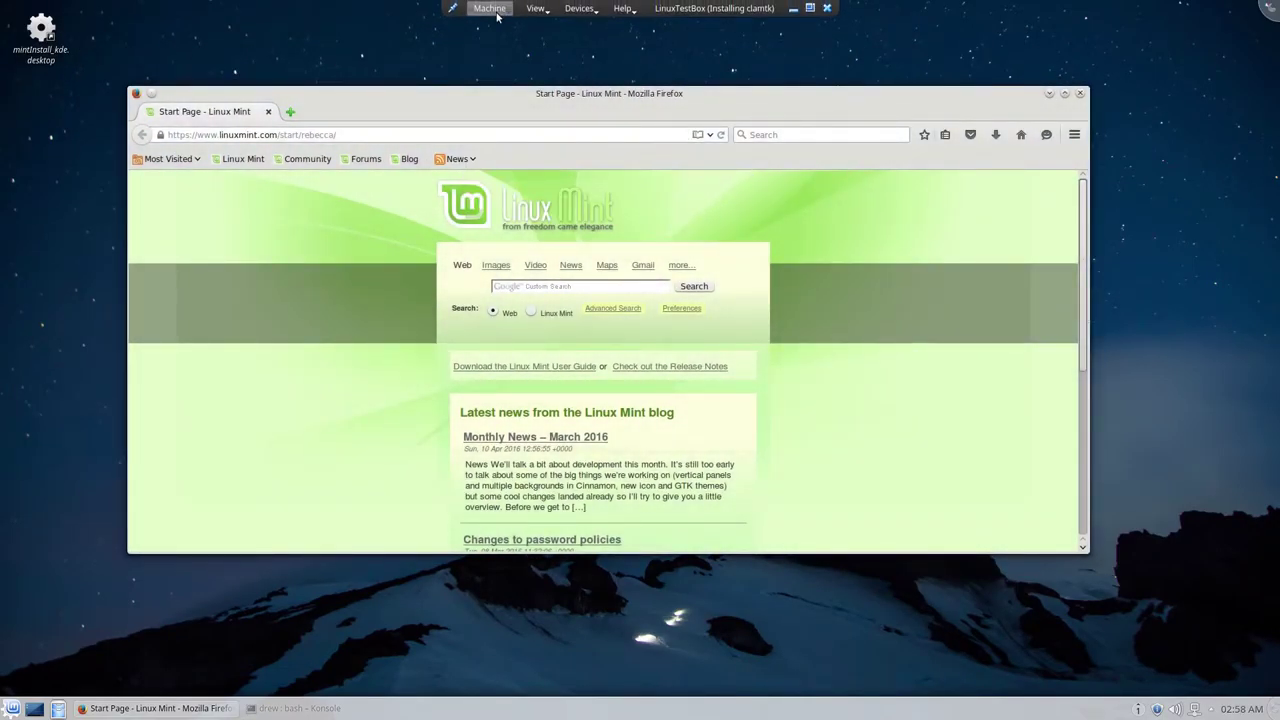
click(490, 8)
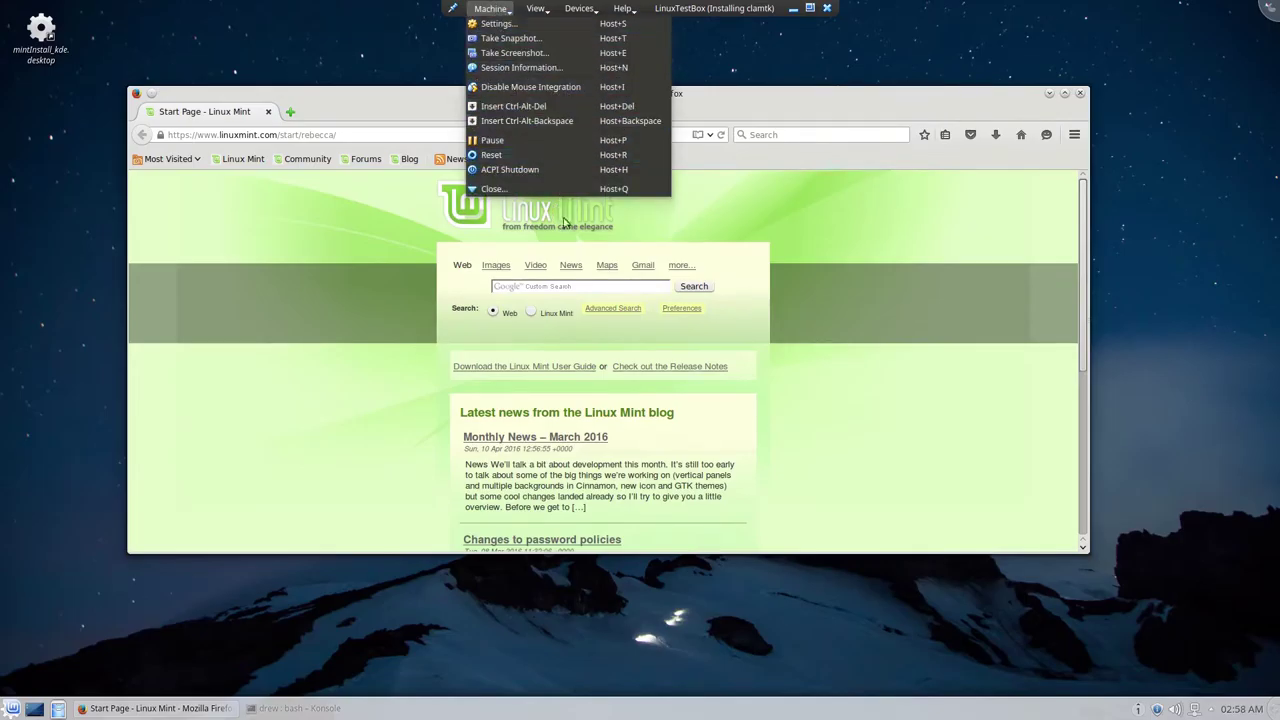
mouse_move(456, 7)
click(508, 187)
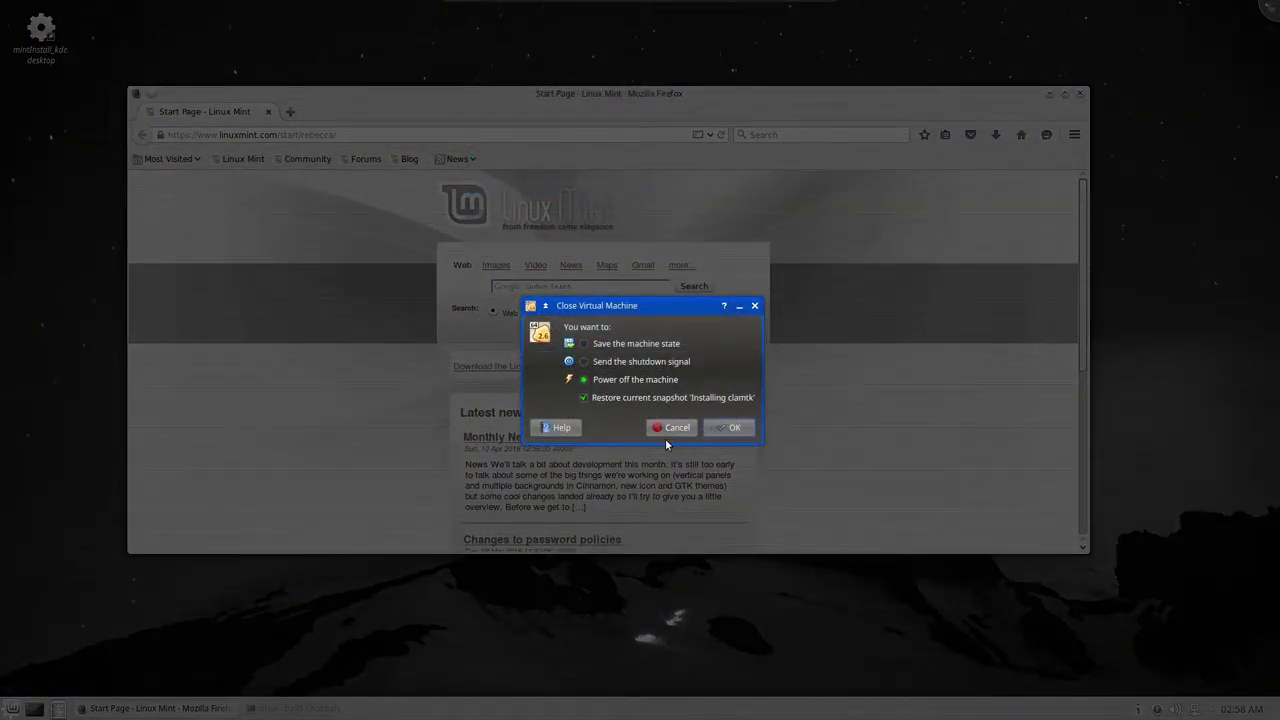
click(670, 427)
Step: Go to bing.com and collapse the news strip on its home page
click(858, 135)
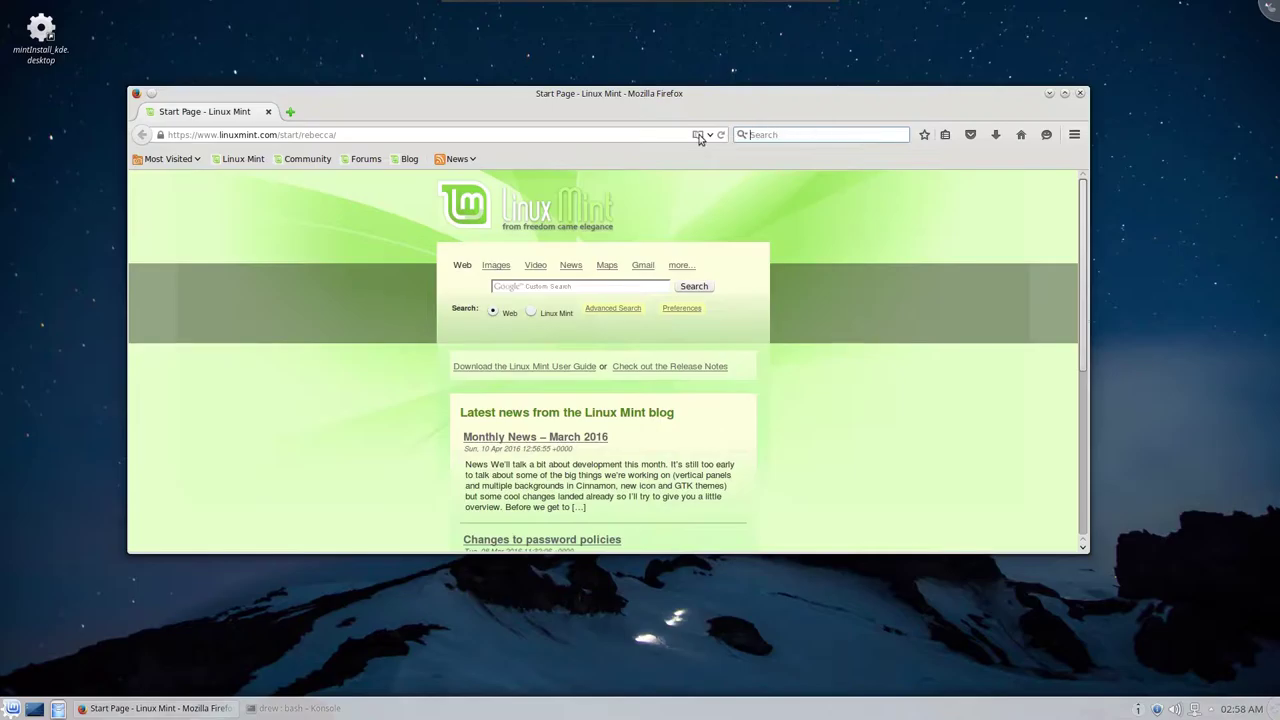
click(543, 134)
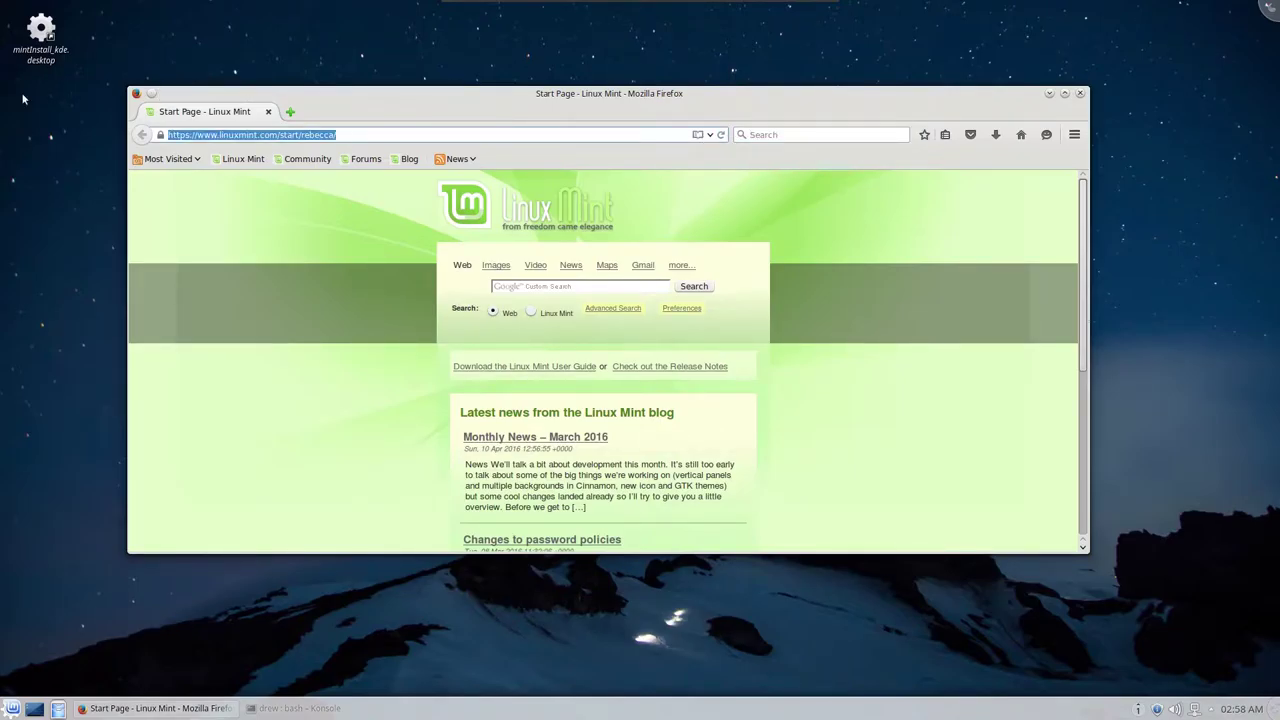
text(bing/)
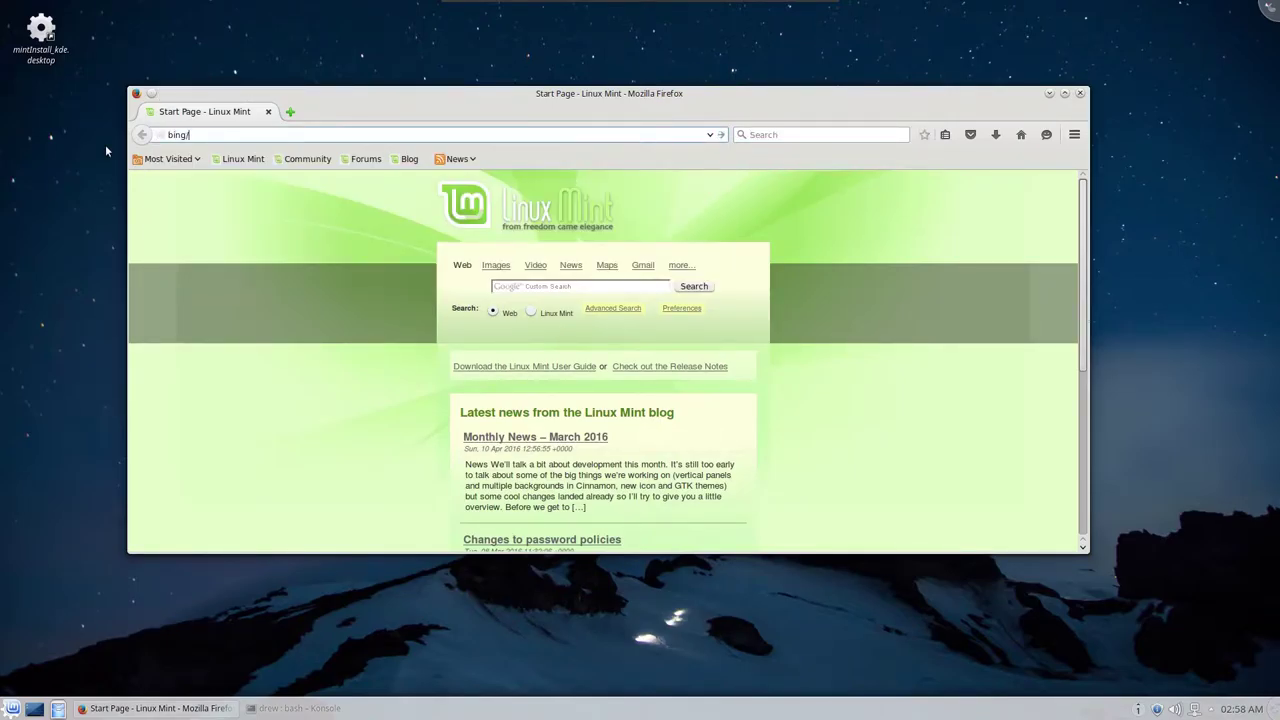
text(.com)
key(Return)
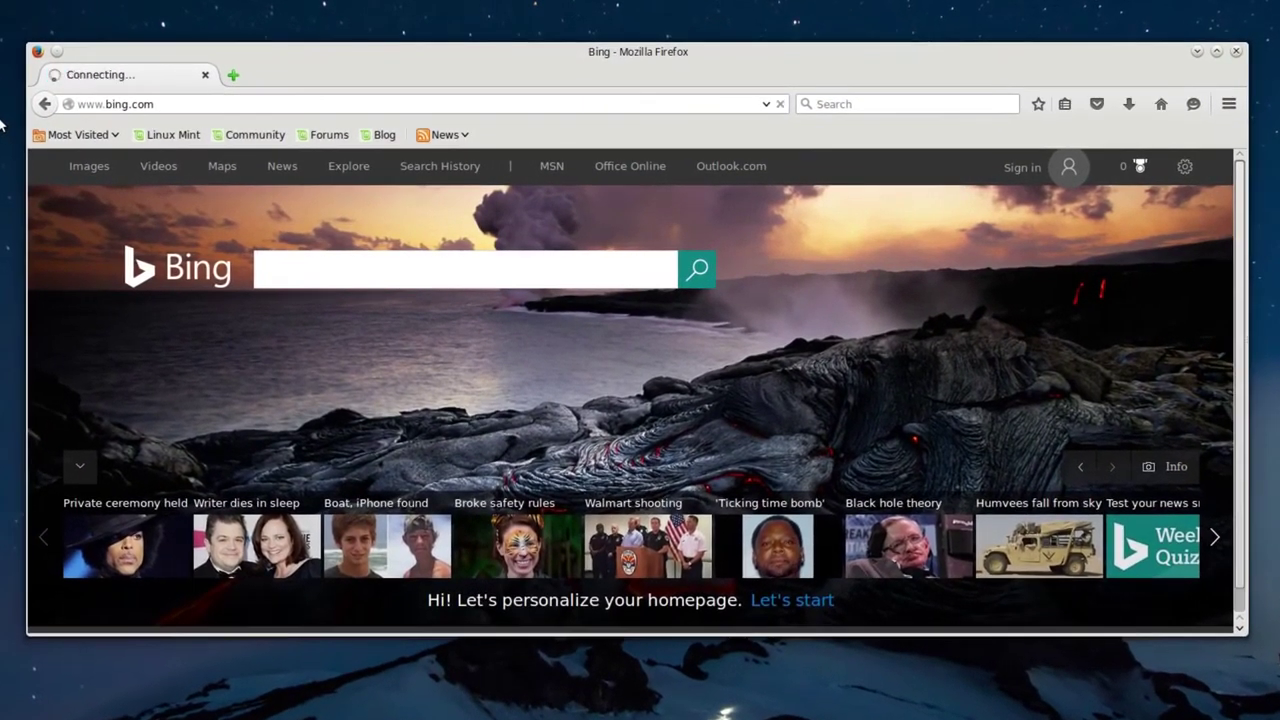
click(83, 462)
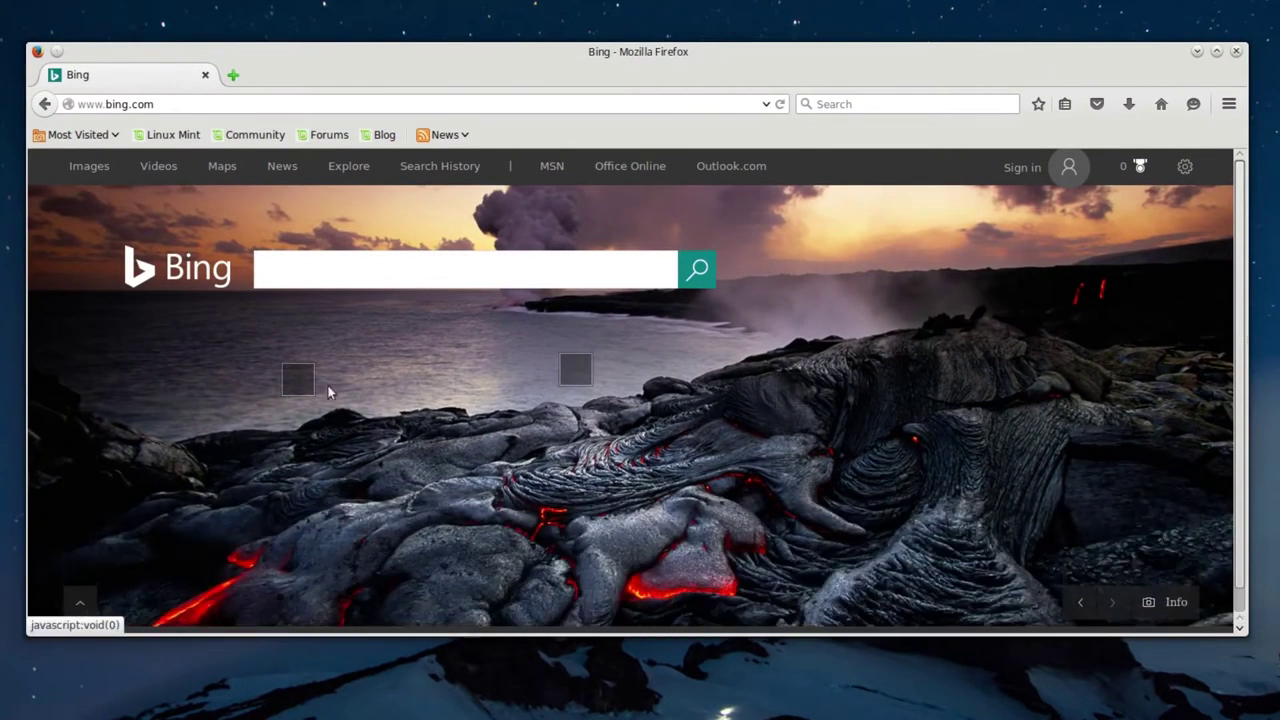
Step: Search Bing for "clamtk bitbucket"
click(389, 277)
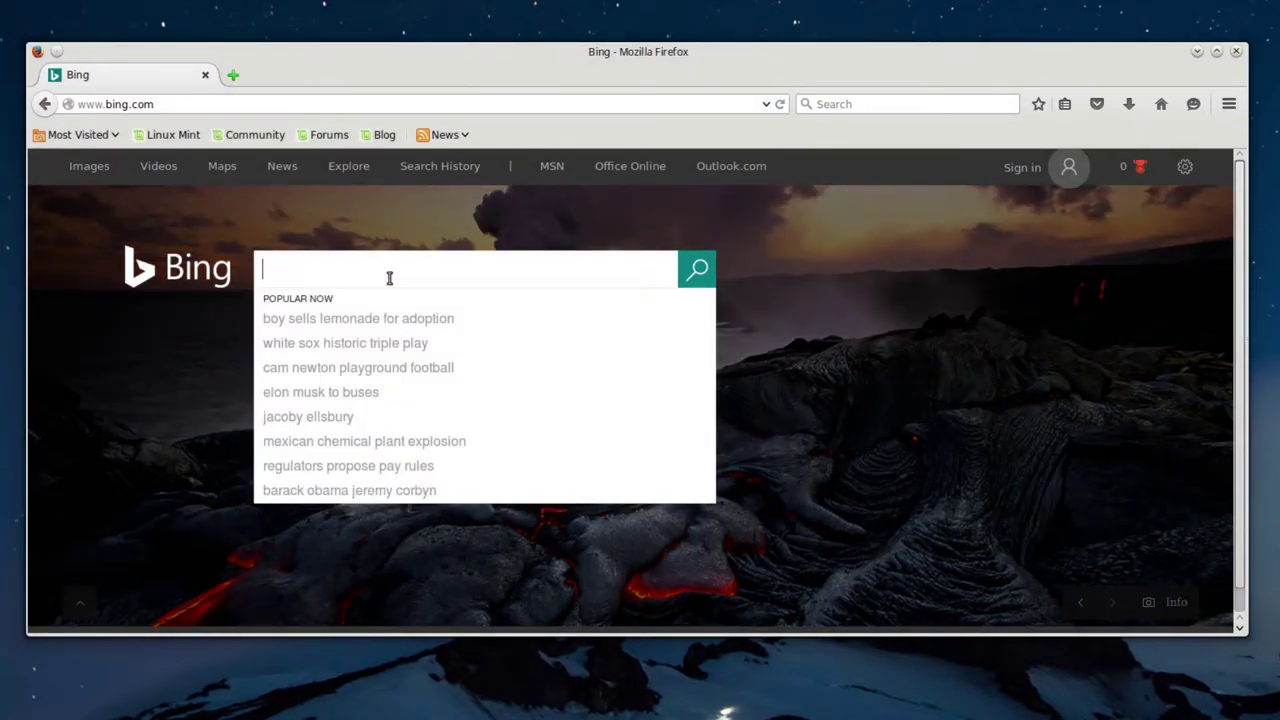
text(clamtk )
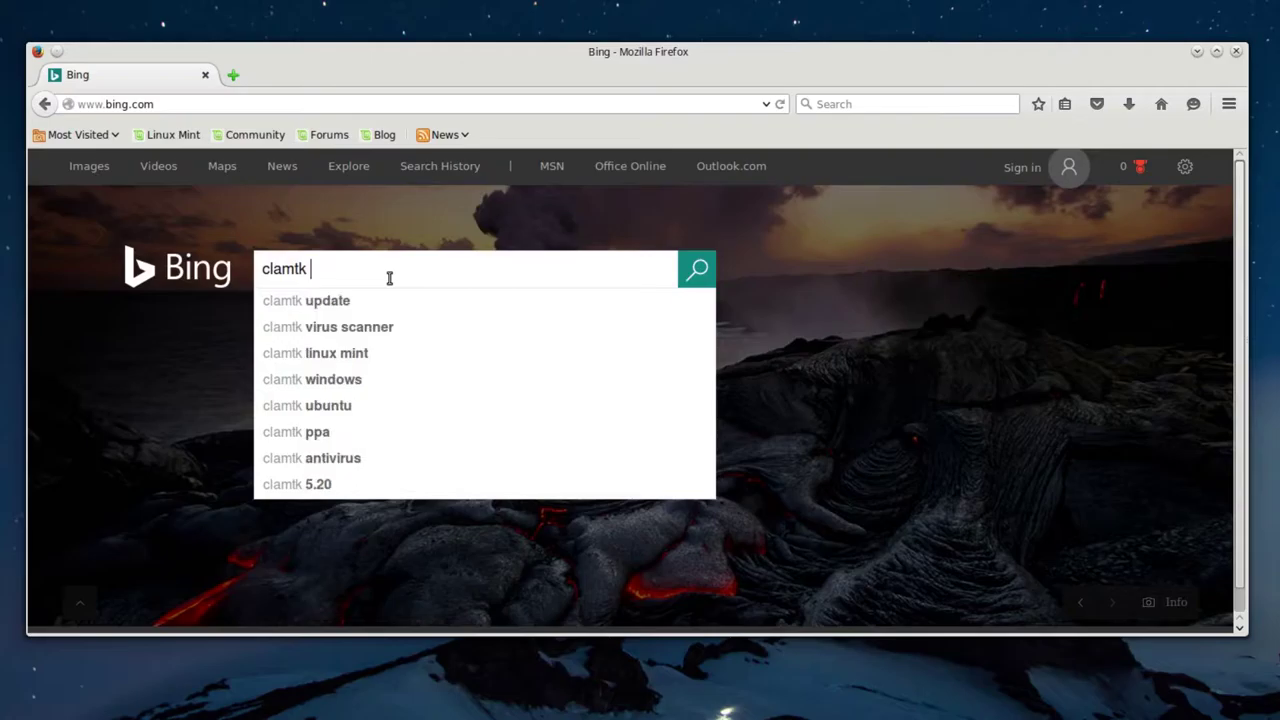
text(bit)
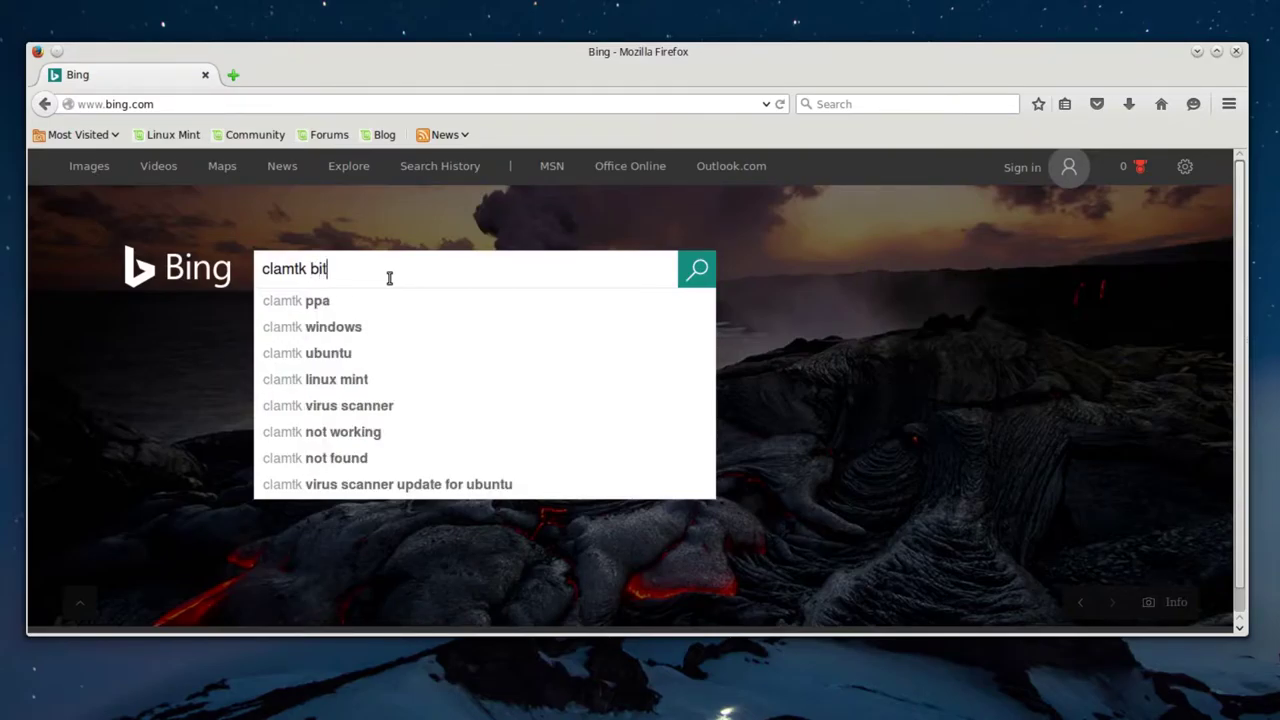
text(bucket)
key(Return)
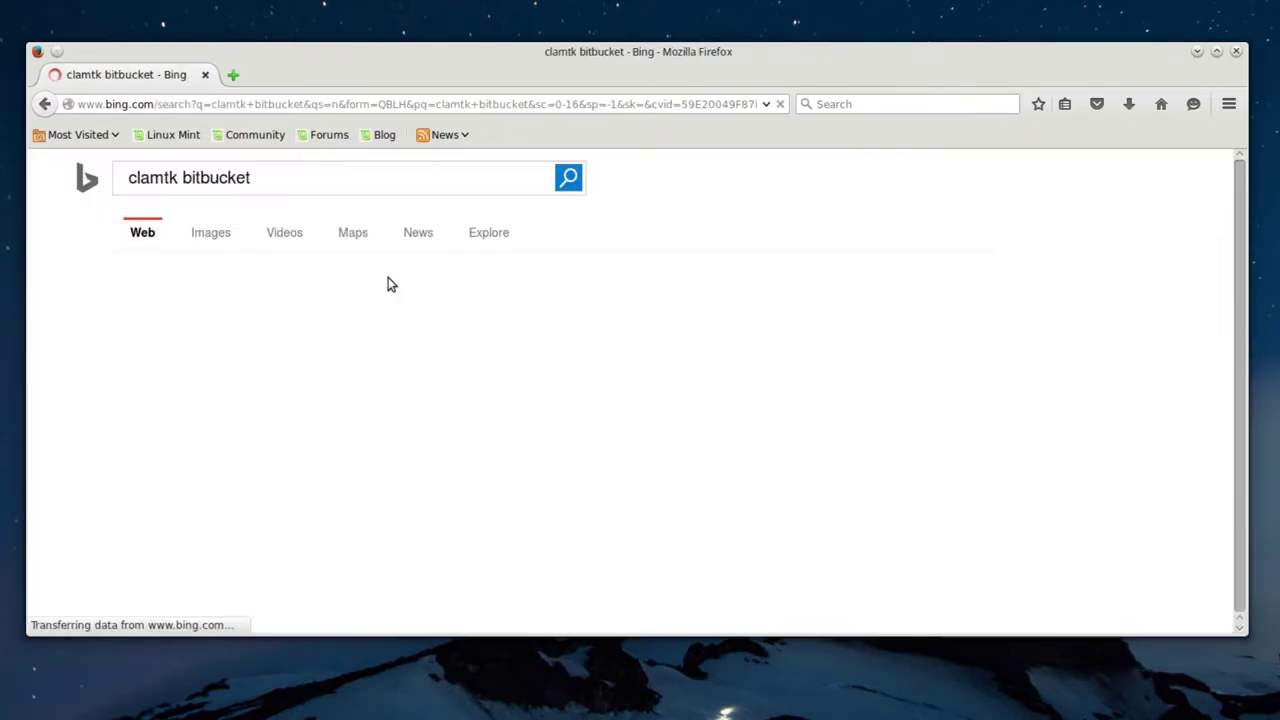
Step: Open the clamtk repository on Bitbucket from the results and download clamtk_5.20-1_all.deb from its downloads
click(300, 314)
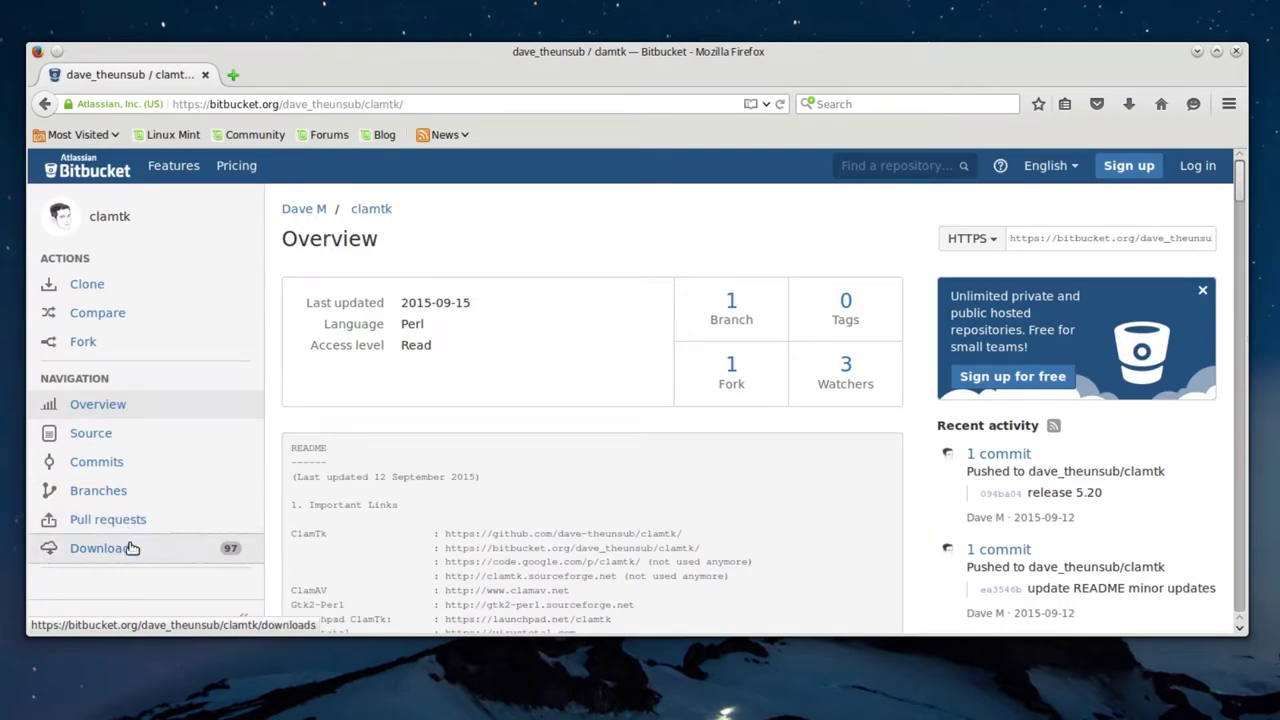
click(130, 548)
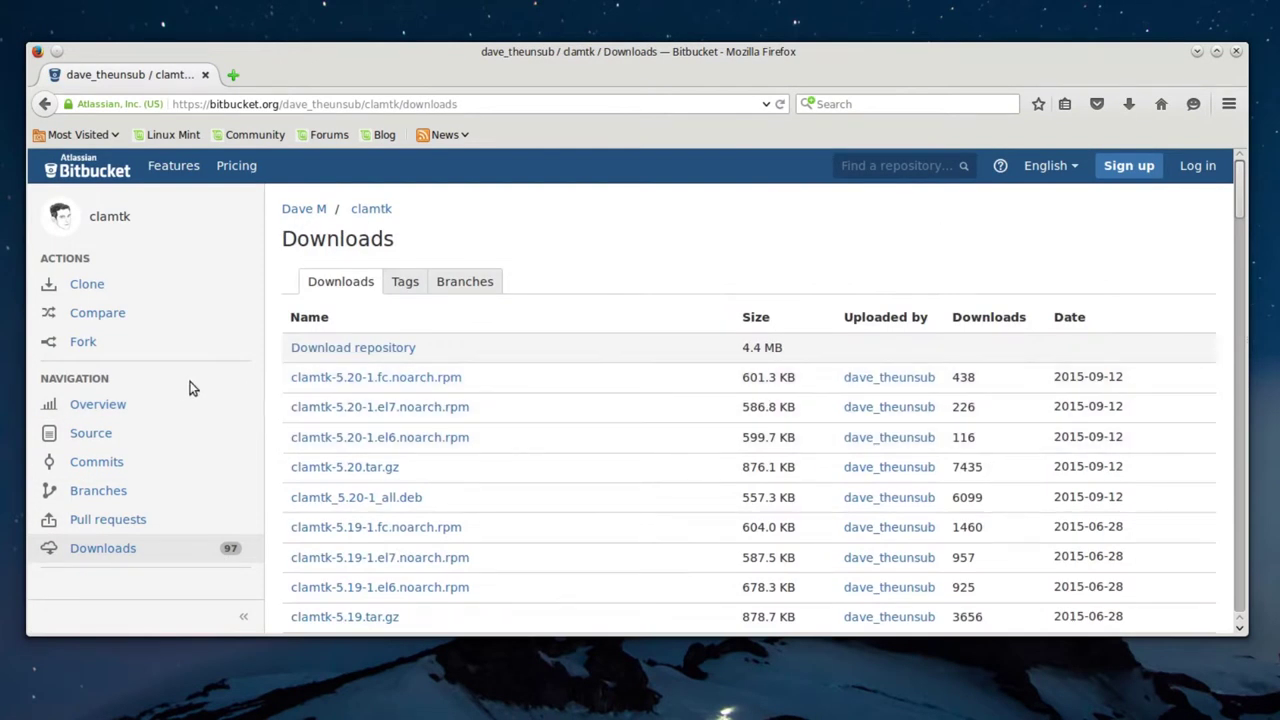
click(385, 497)
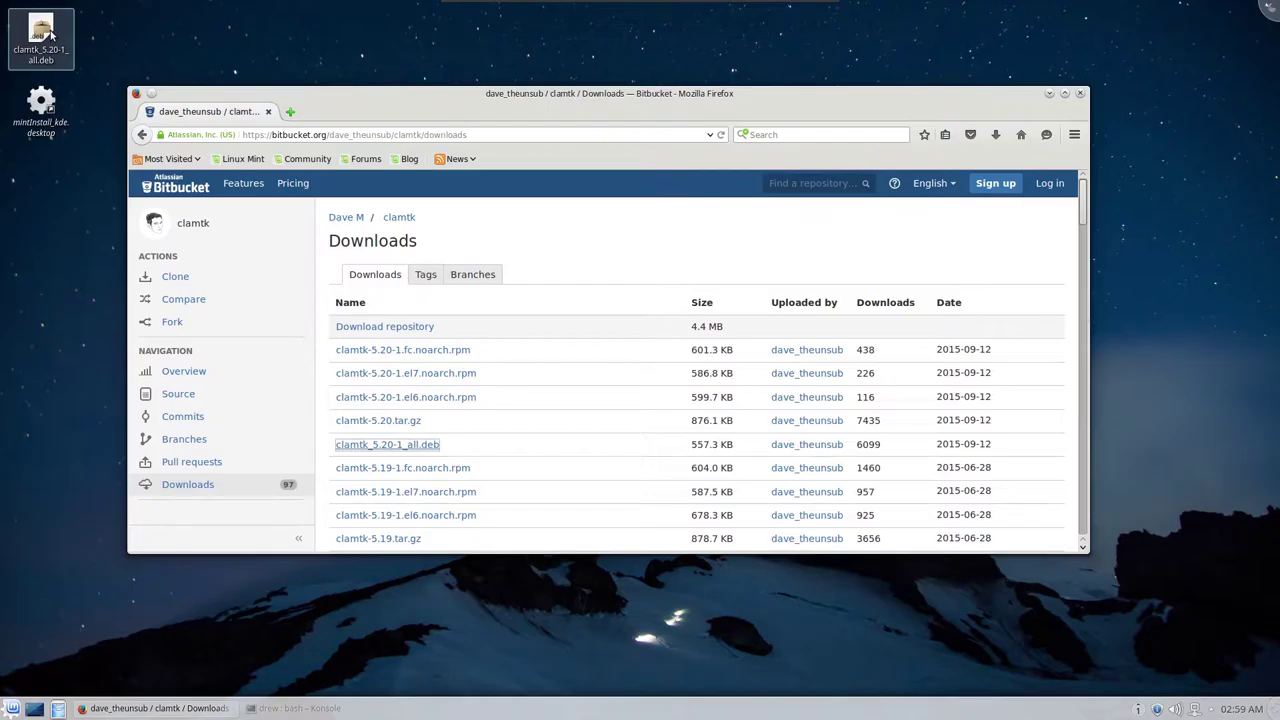
Step: Move the clamtk_5.20-1_all.deb file to an empty area on the far side of the desktop and close the browser
drag(50, 36, 1121, 411)
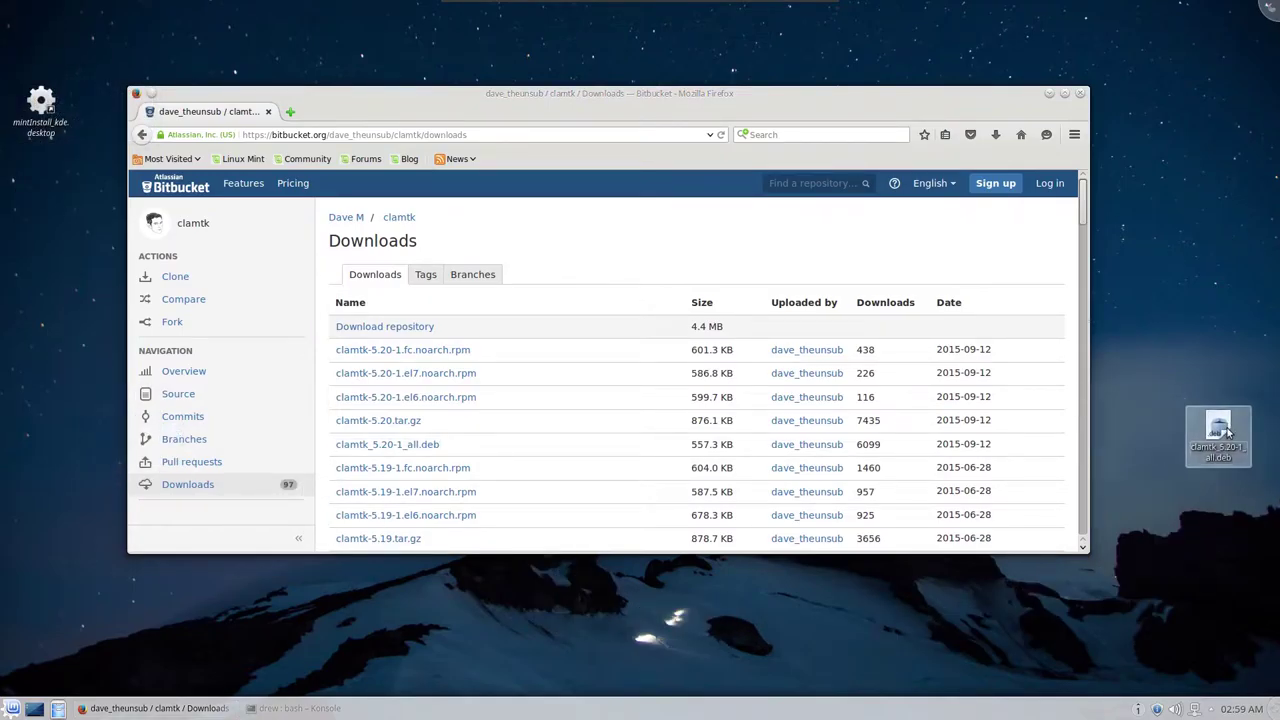
click(1080, 94)
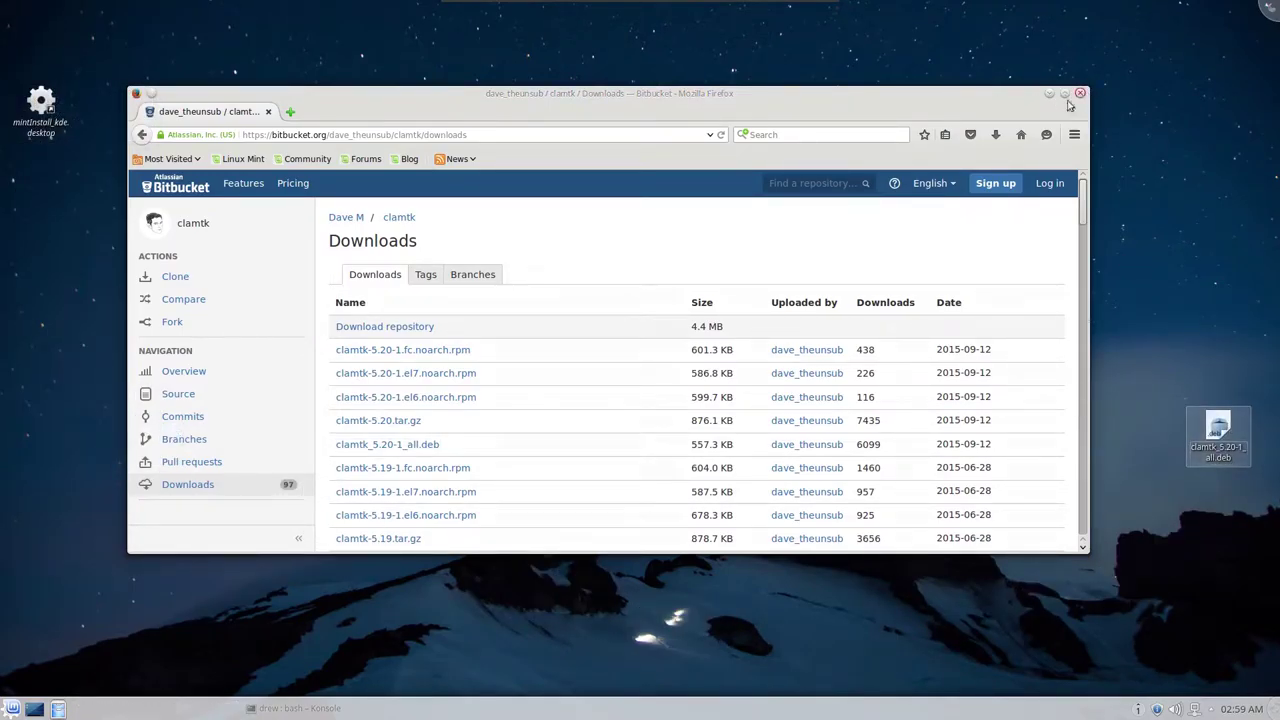
drag(1215, 428, 1151, 434)
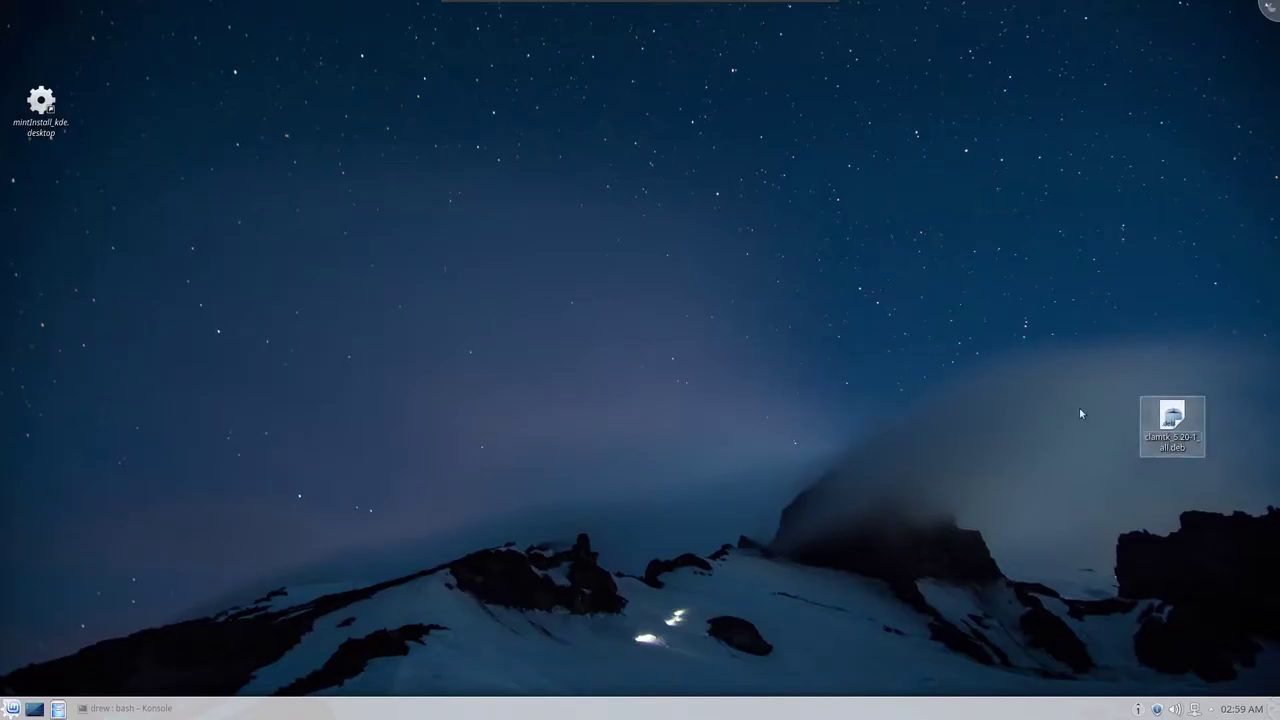
mouse_move(1078, 430)
mouse_down()
mouse_move(1203, 288)
mouse_move(1071, 391)
mouse_up()
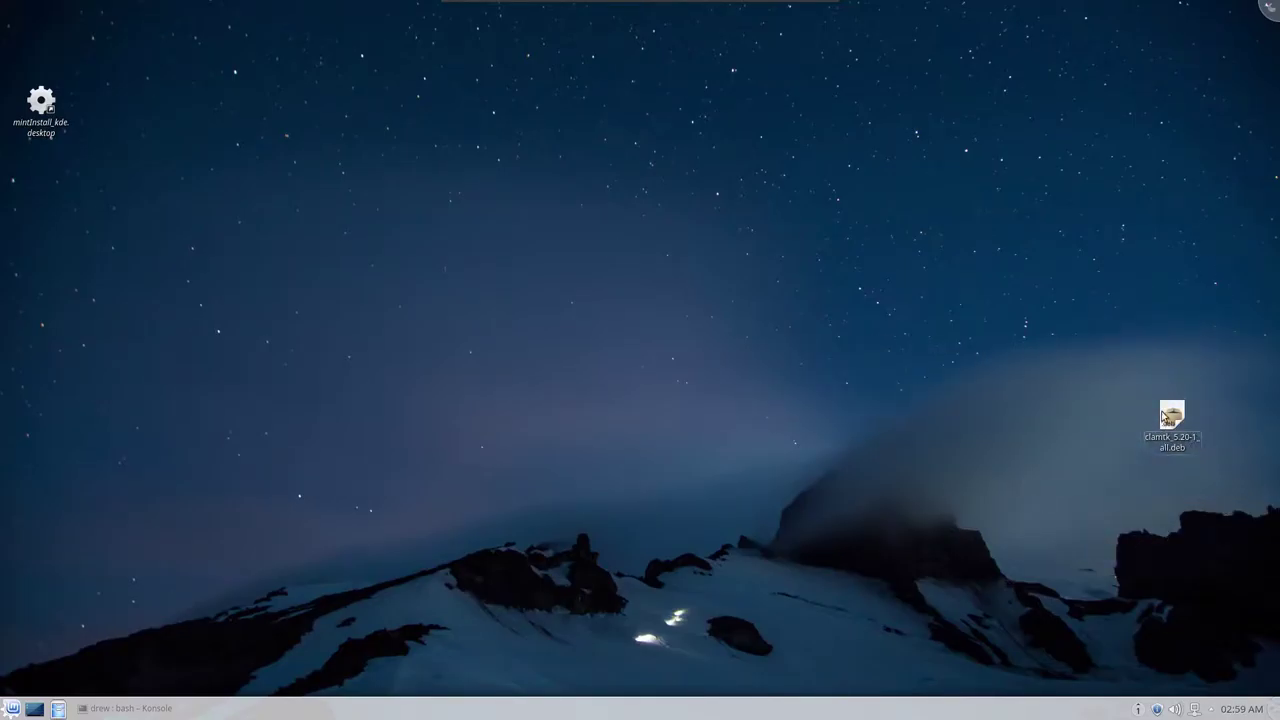
Step: Open clamtk_5.20-1_all.deb in the package installer and review its description, details and included files
double_click(1175, 416)
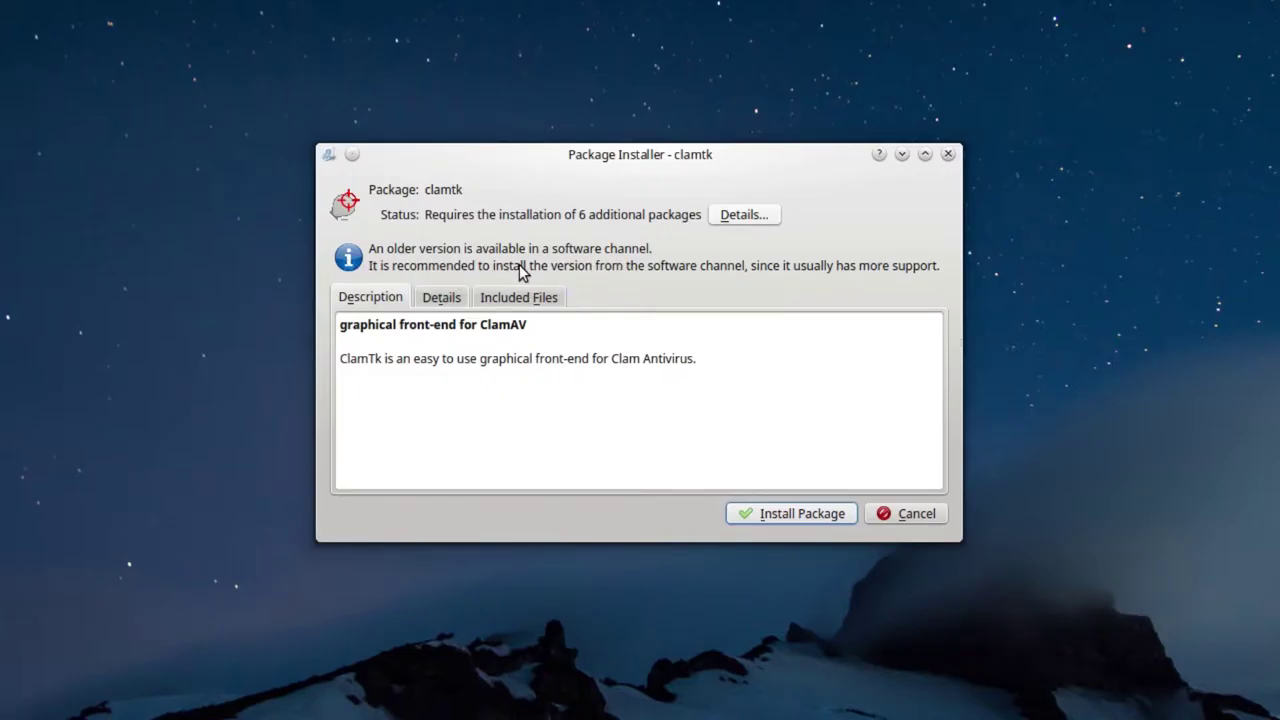
click(443, 297)
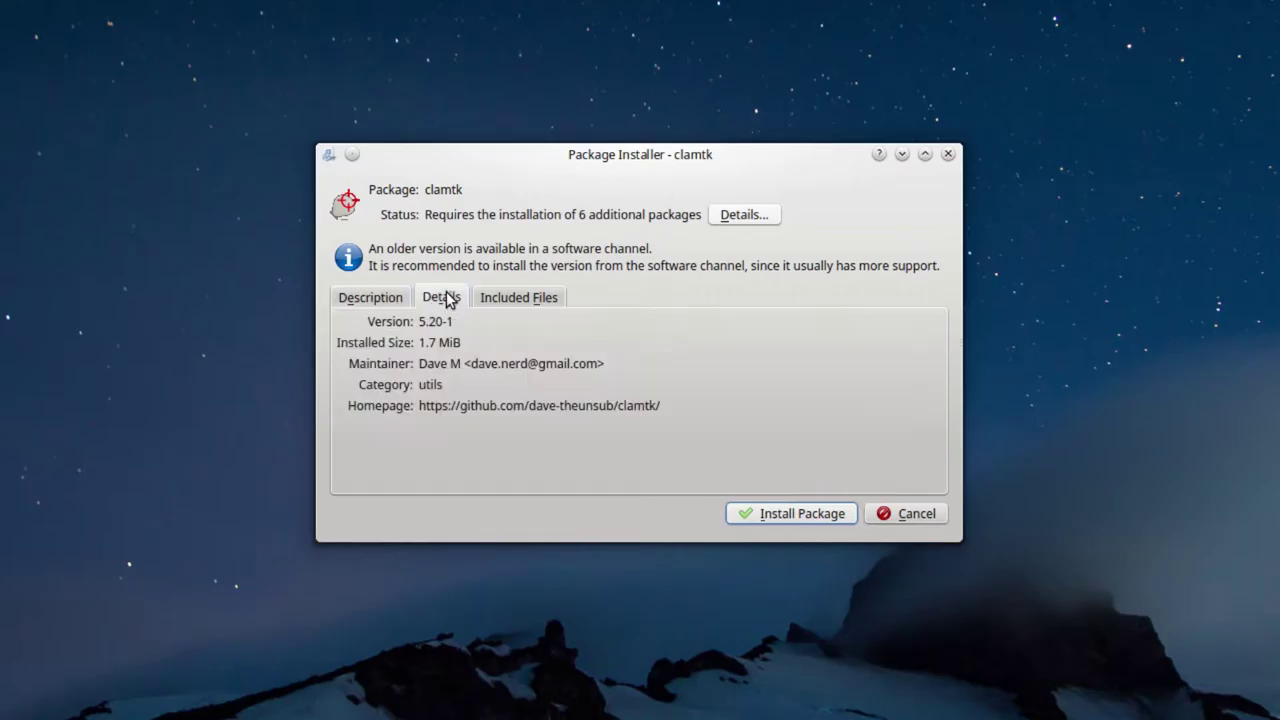
click(386, 299)
scroll(414, 298, down, 2)
scroll(415, 300, up, 2)
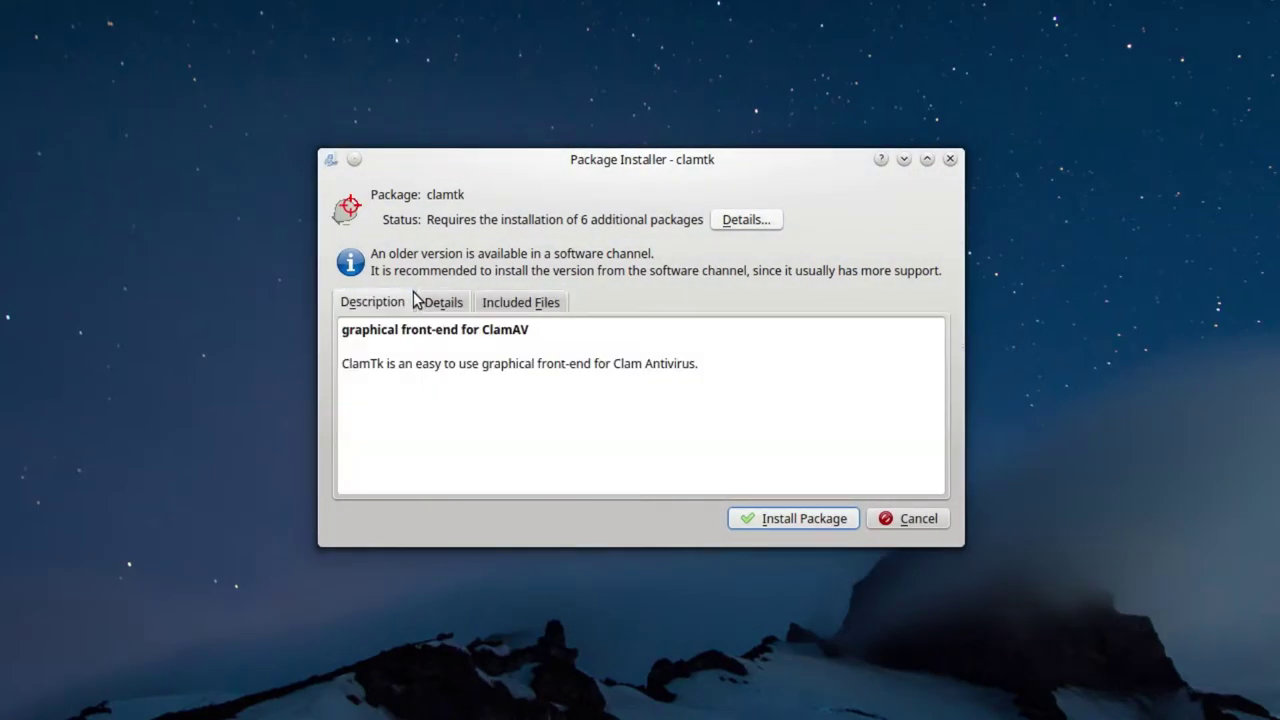
scroll(414, 300, down, 2)
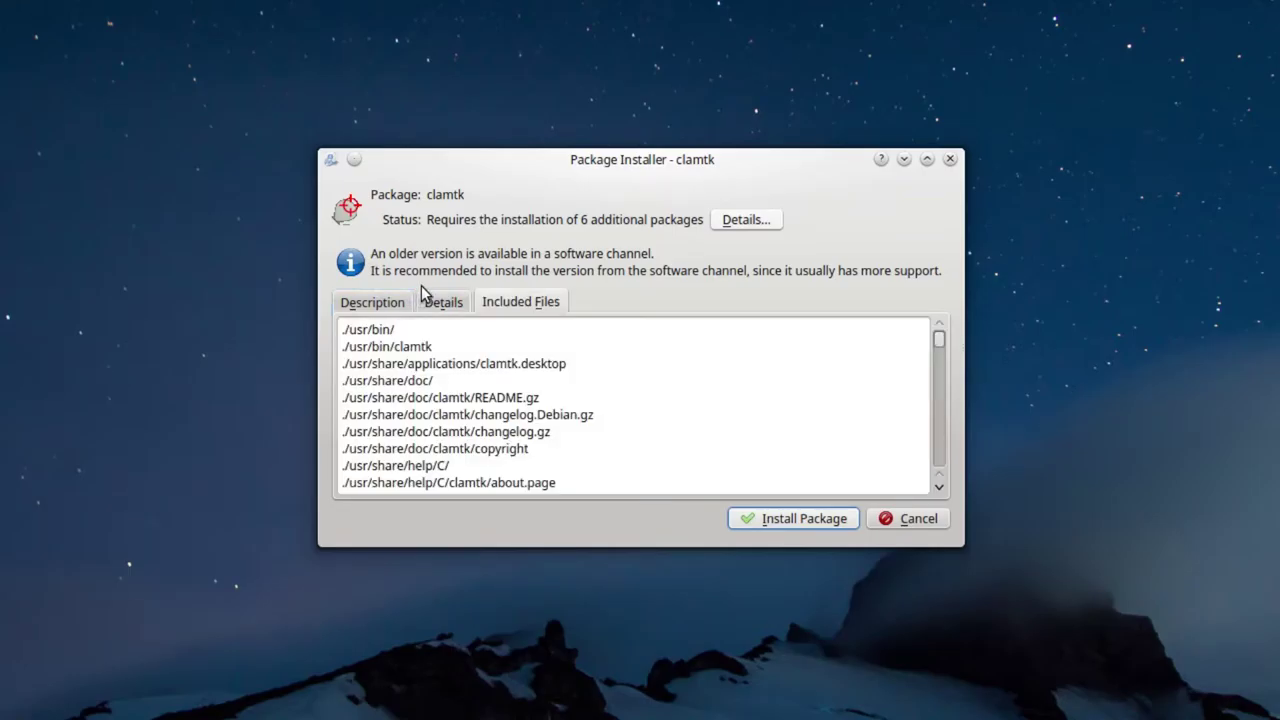
scroll(414, 312, up, 2)
scroll(414, 313, down, 2)
scroll(414, 313, up, 2)
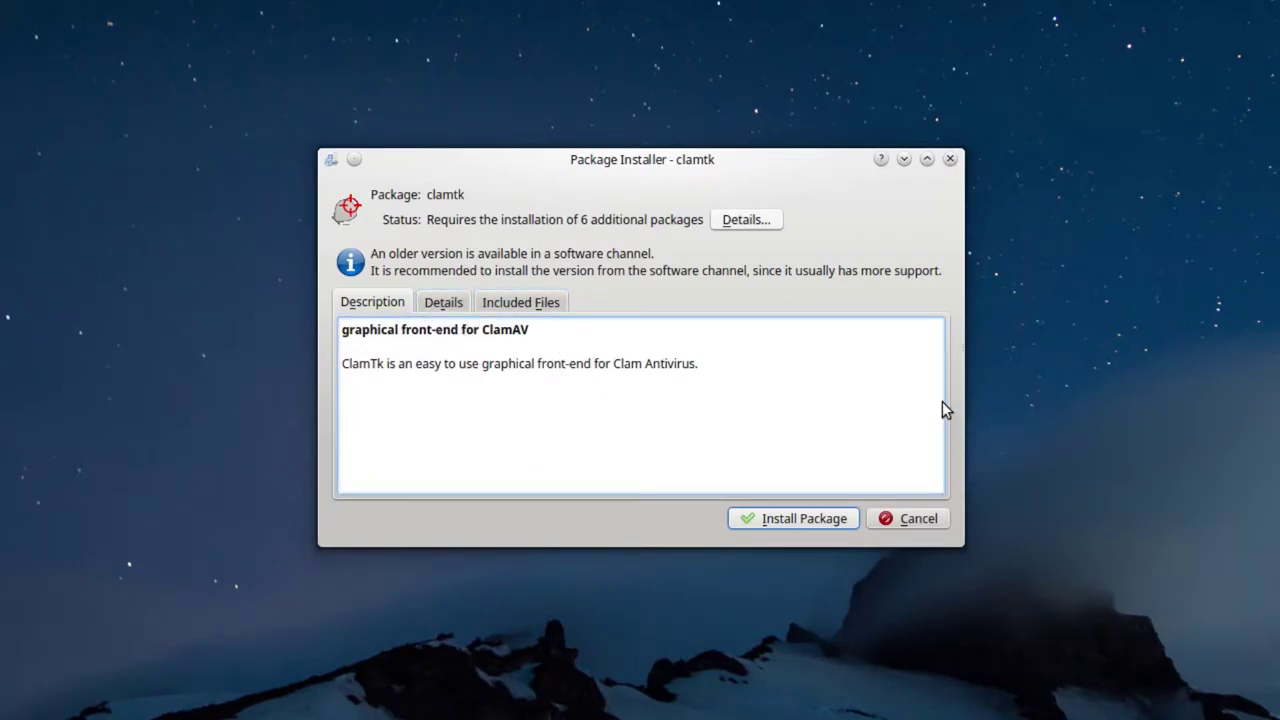
drag(676, 366, 576, 342)
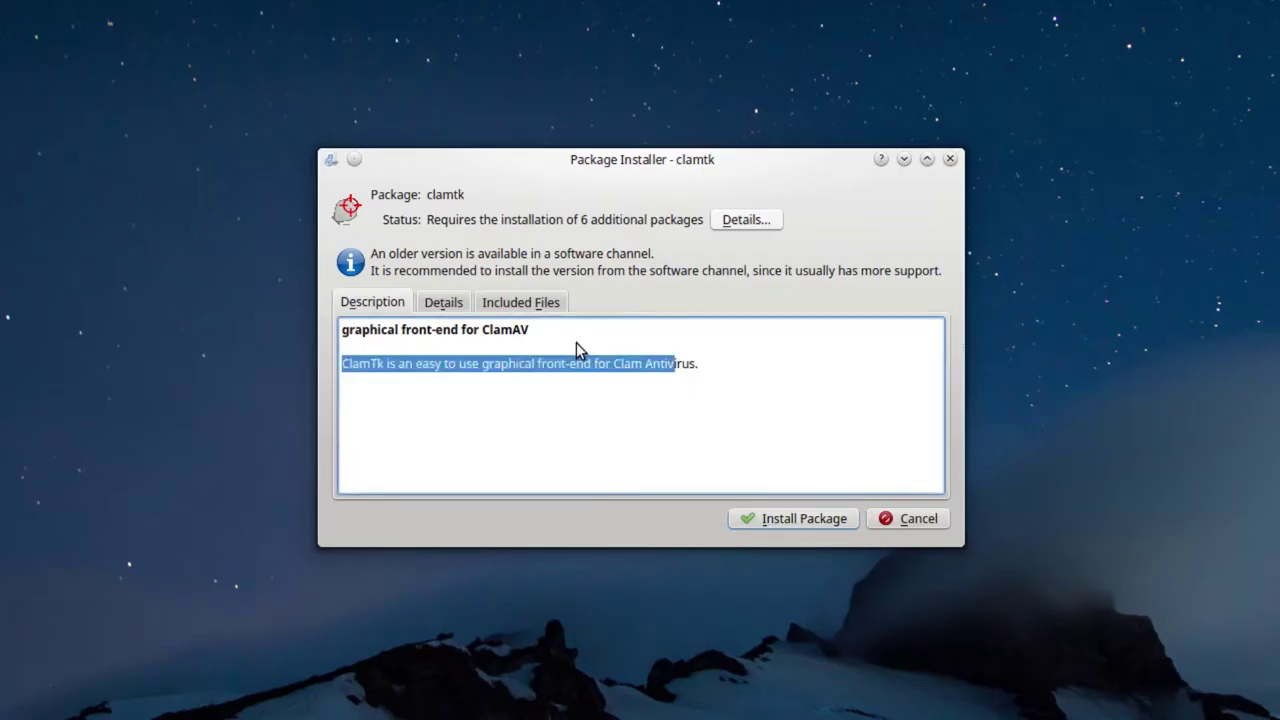
click(576, 342)
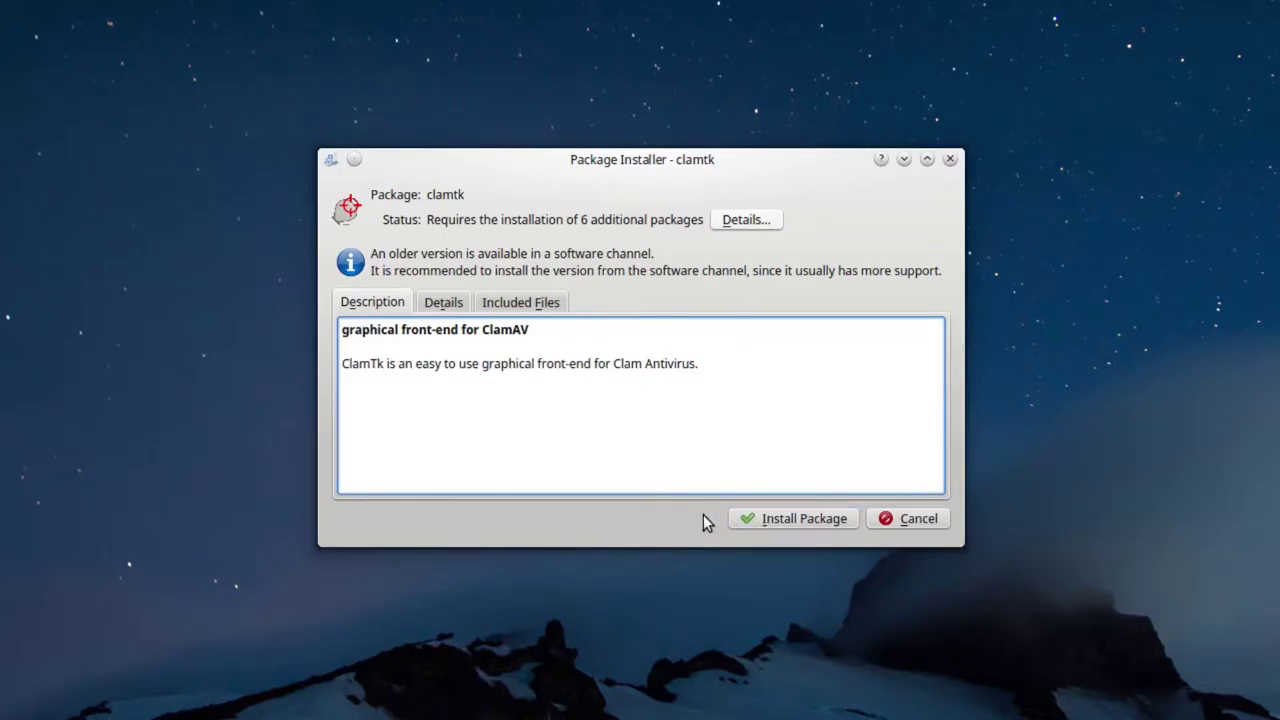
Step: Install the clamtk package and authorise the installation with the account password
click(821, 521)
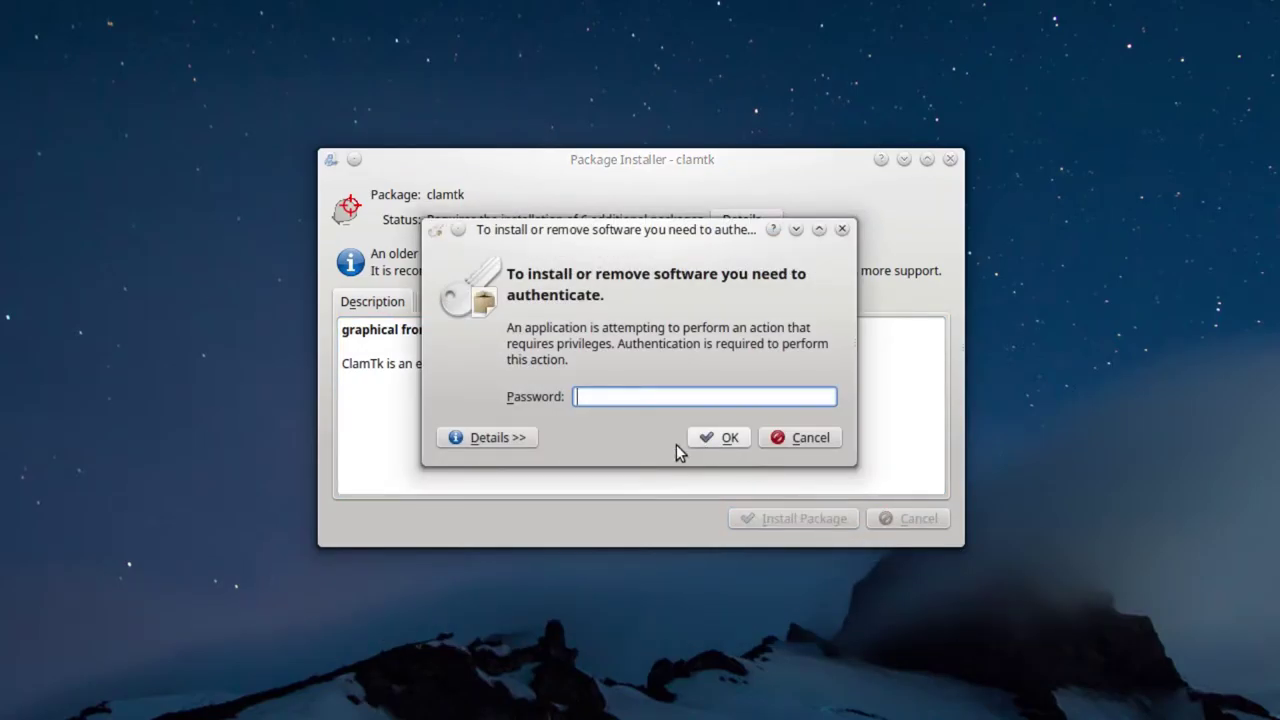
text(****)
key(Return)
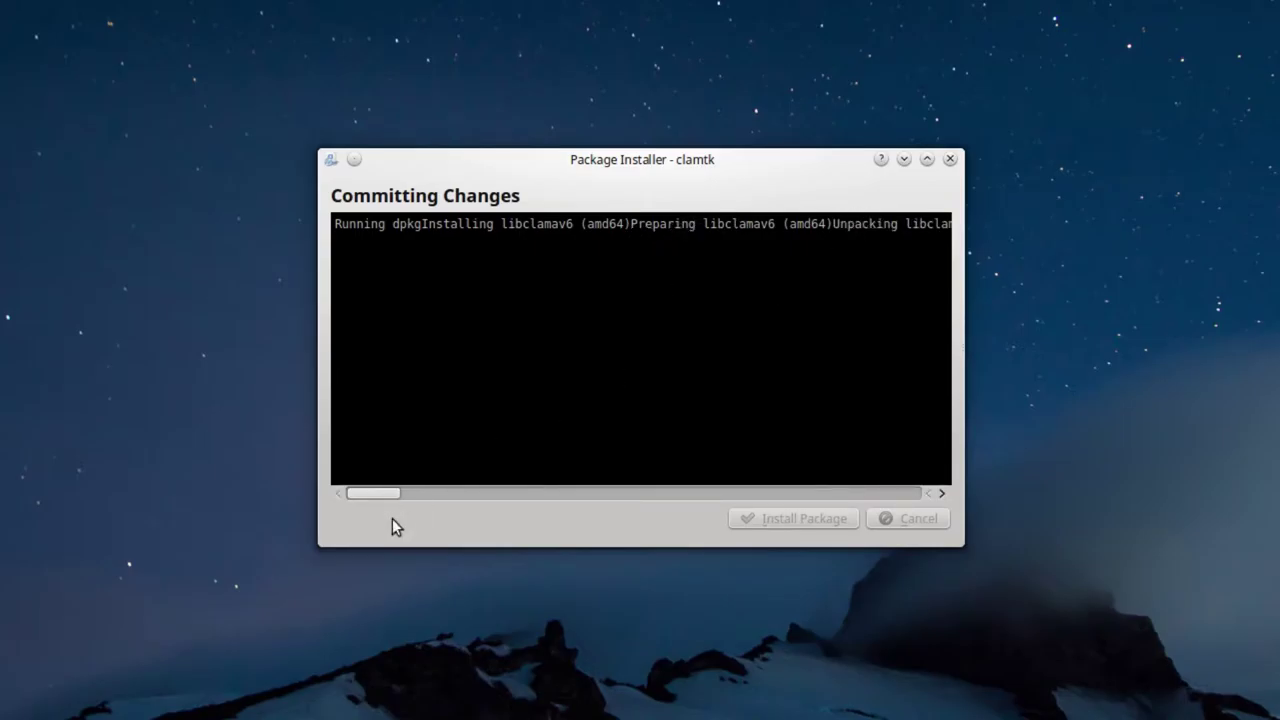
Step: Look through the full width of the clamtk installation log and close the package installer
drag(369, 494, 1061, 566)
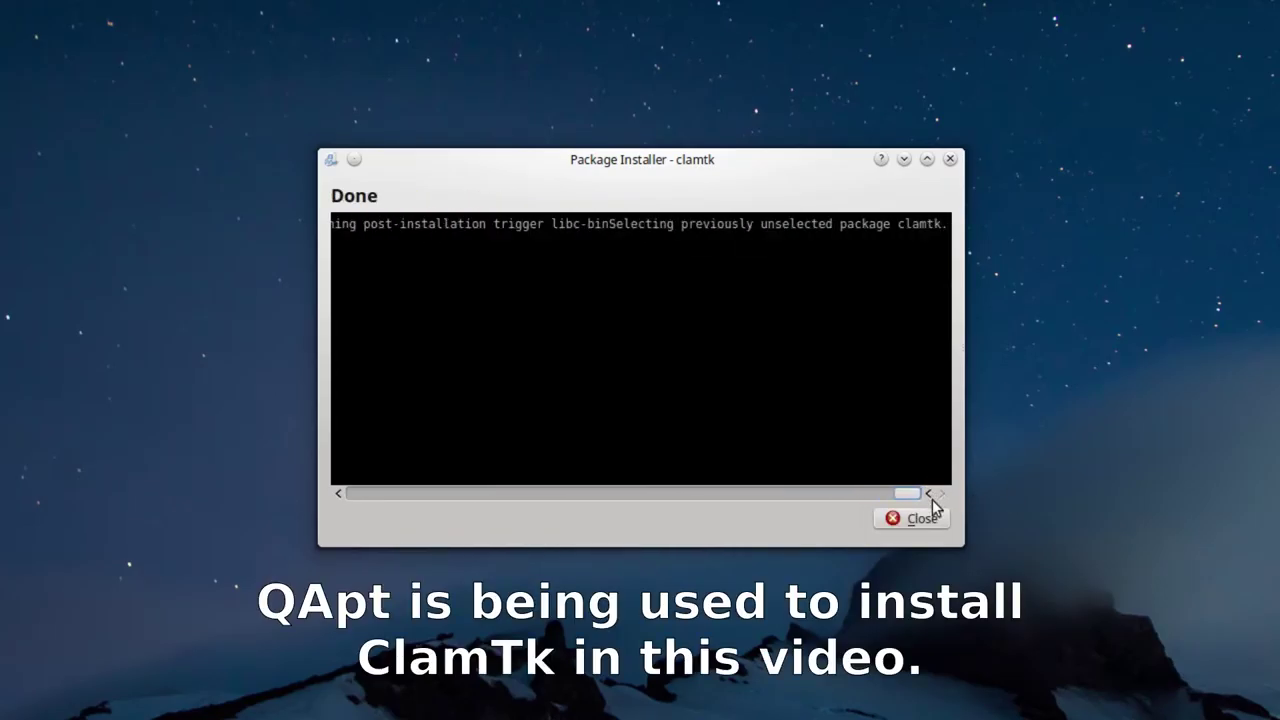
drag(908, 497, 117, 519)
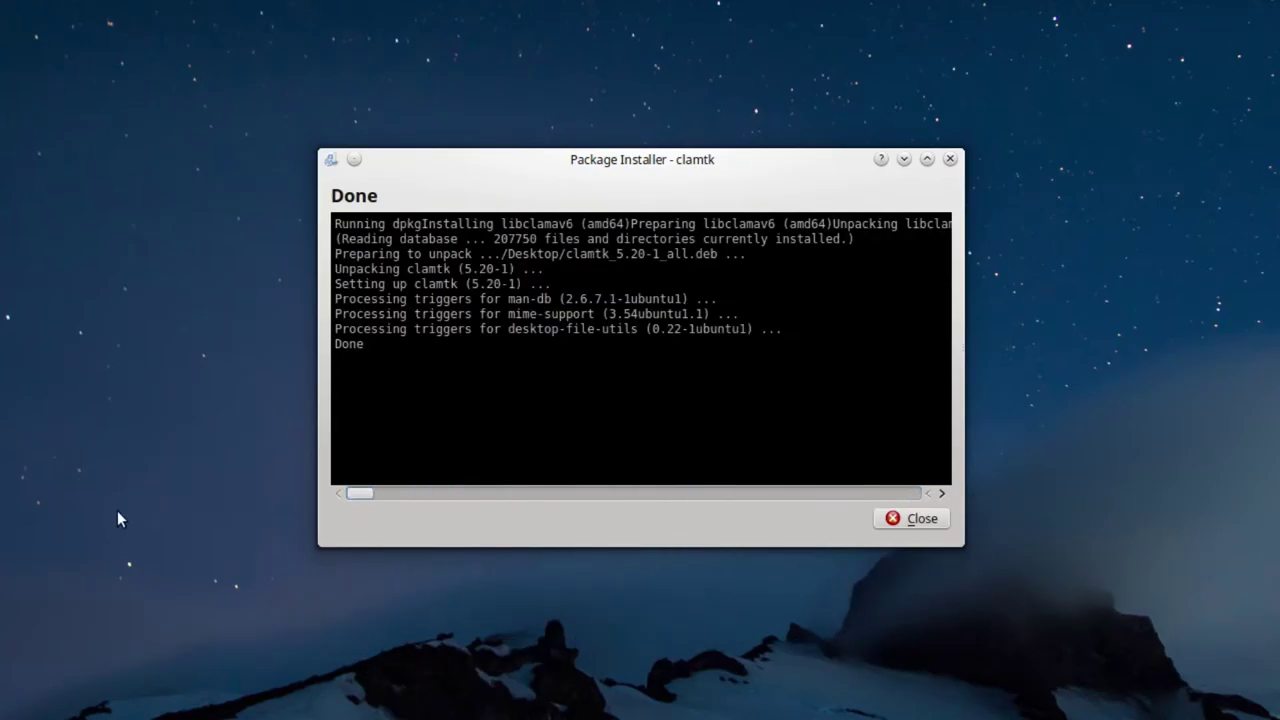
drag(355, 500, 108, 443)
click(913, 524)
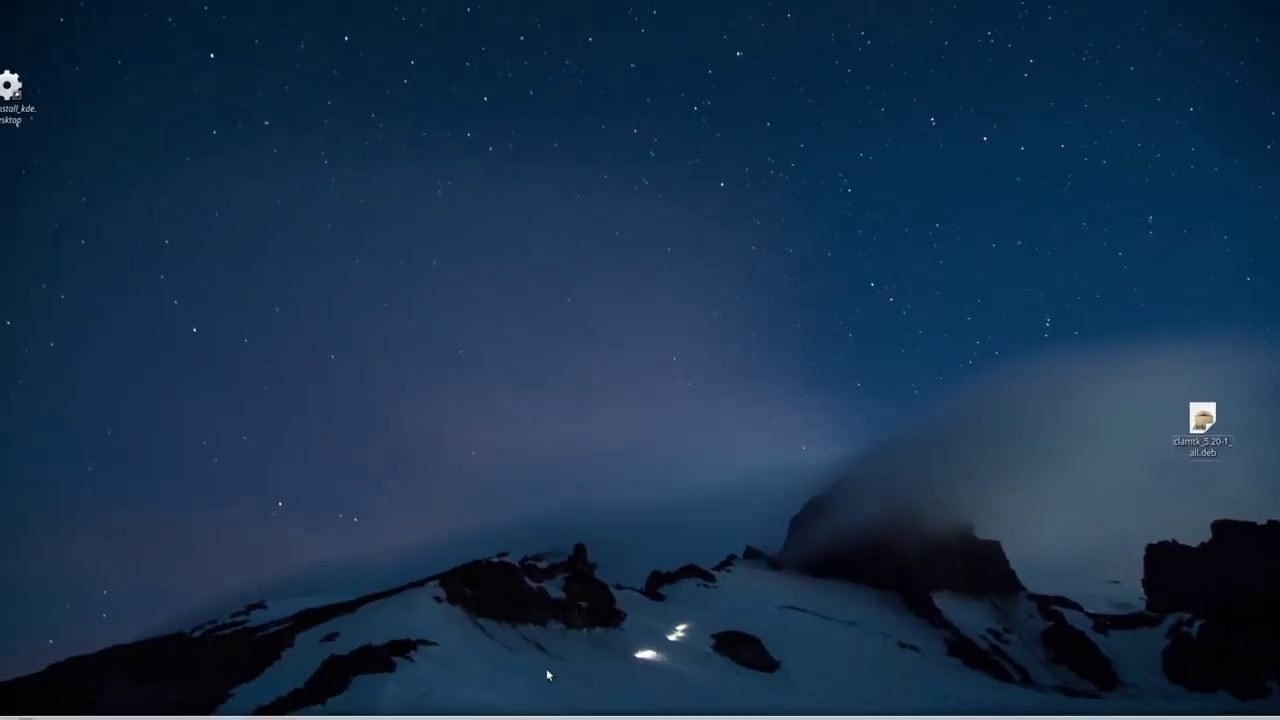
Step: Launch KSysGuard, move its window to a clear area of the desktop and filter the process table for "clam"
click(12, 708)
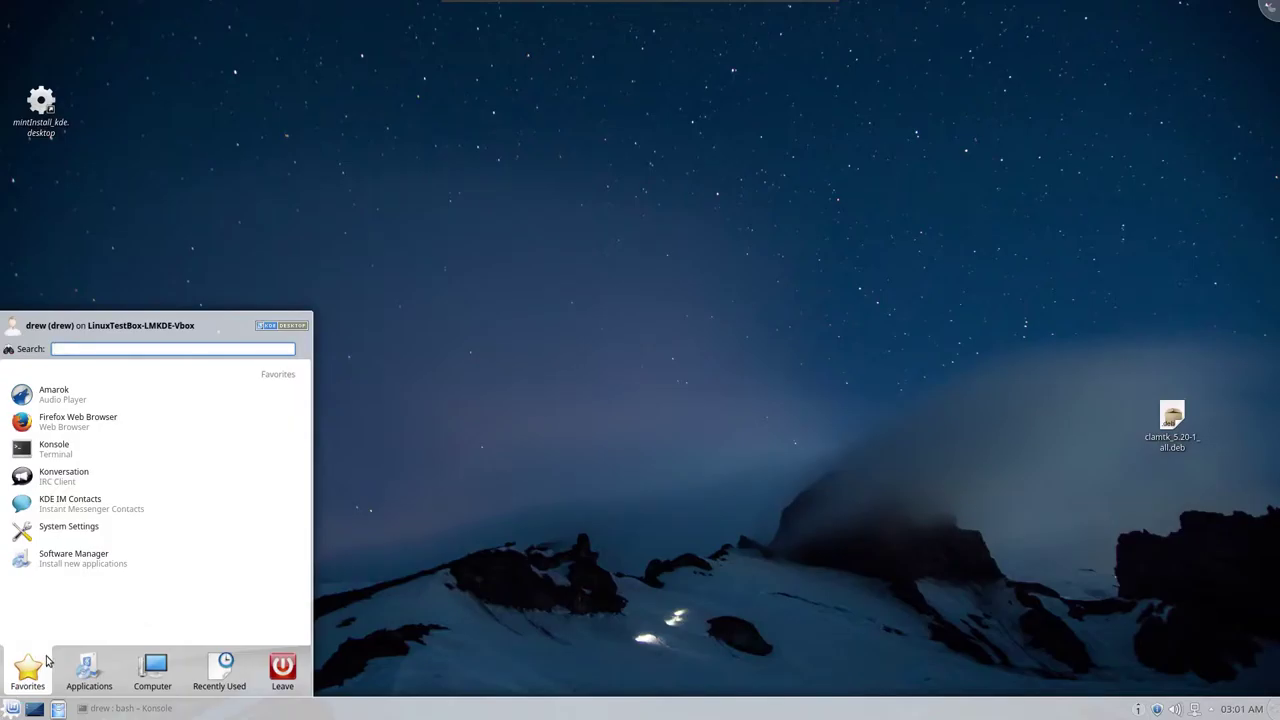
text(ksys)
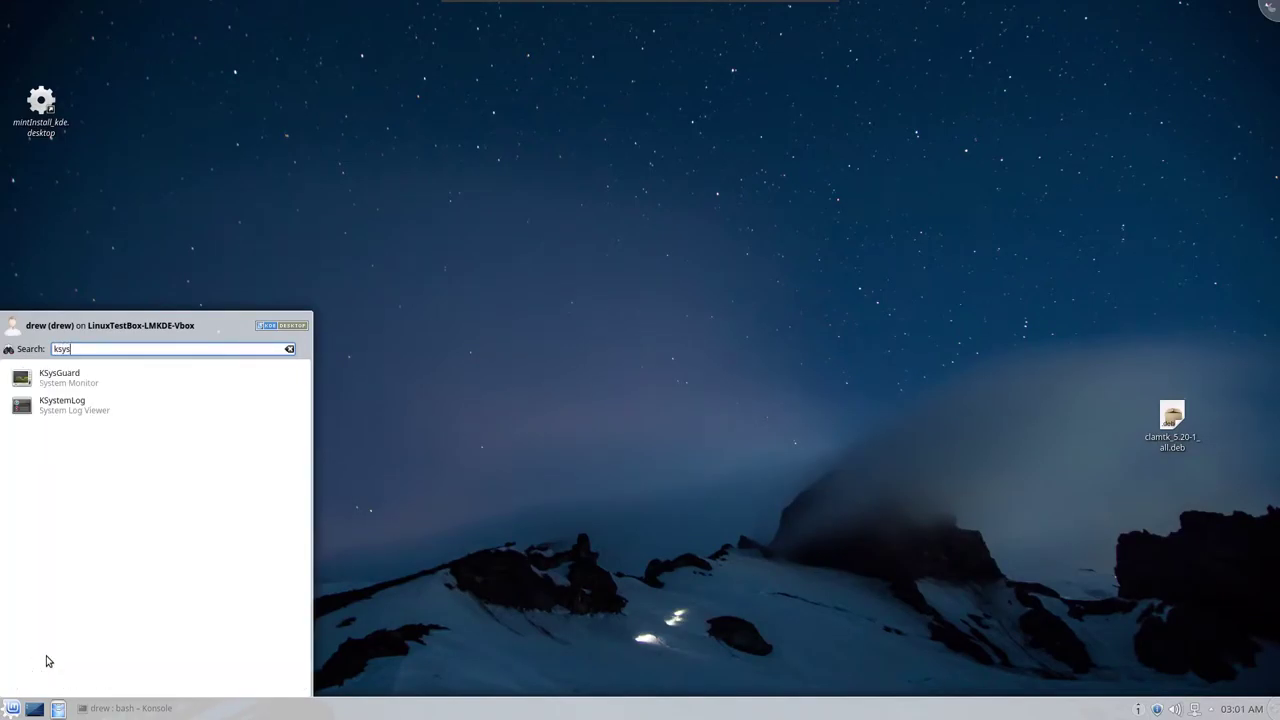
key(Return)
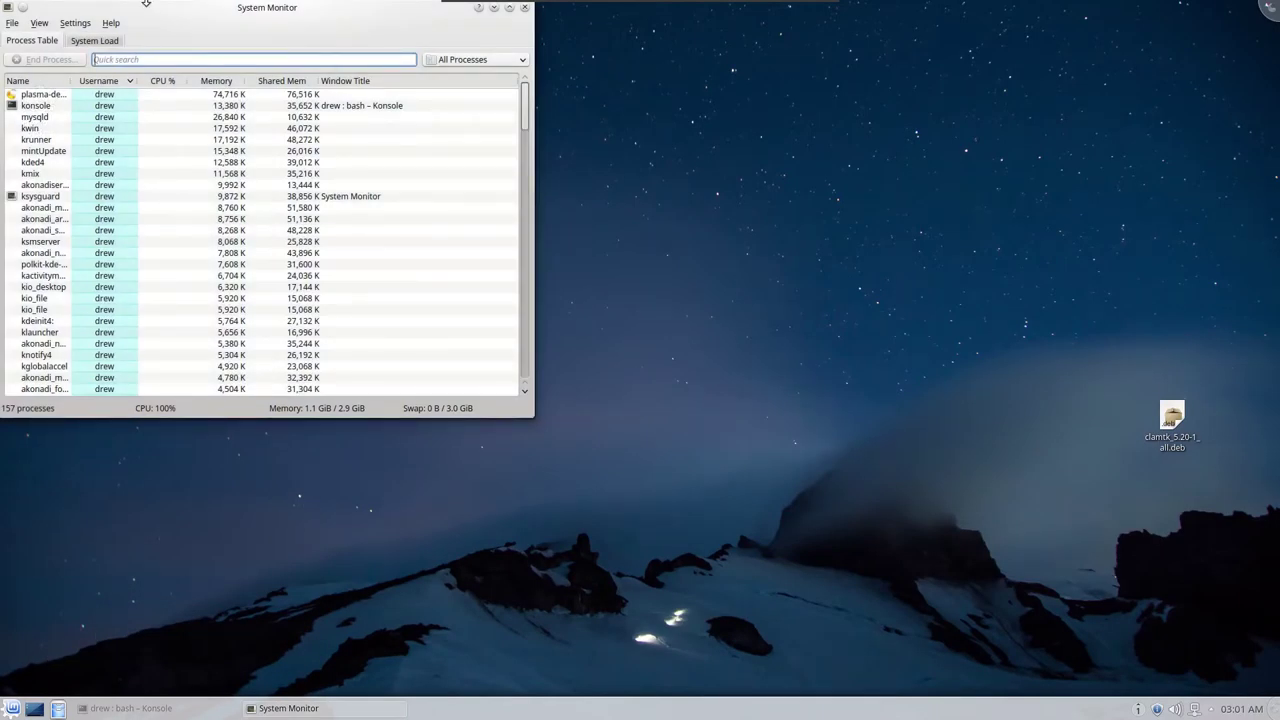
drag(157, 20, 897, 289)
text(c)
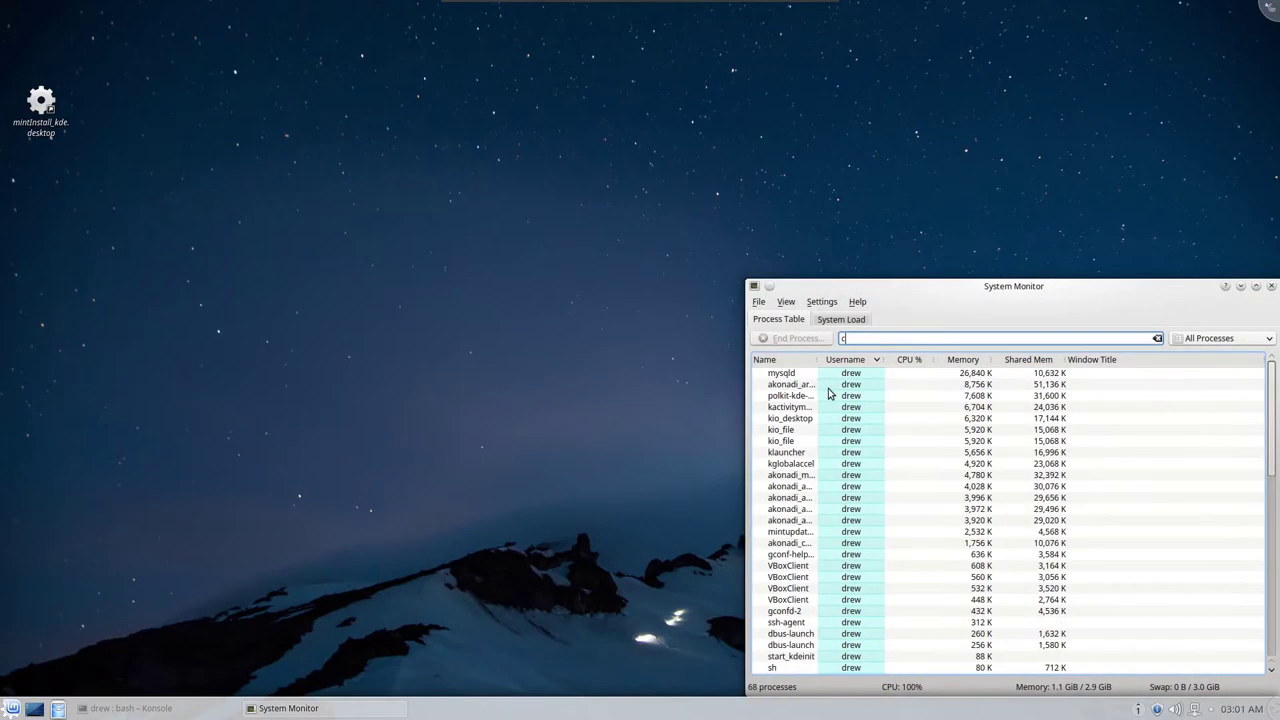
text(lam)
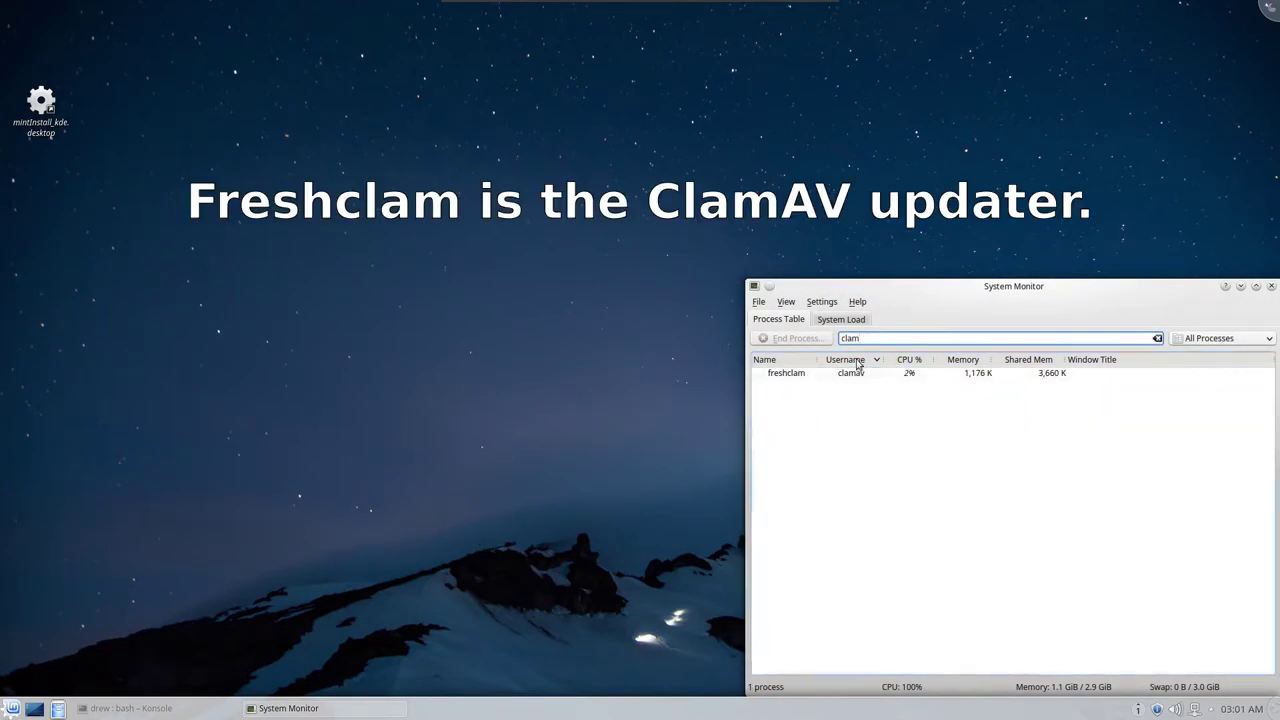
Step: Try to launch clamtk from the application launcher and search the launcher for "clamtk" again
click(12, 708)
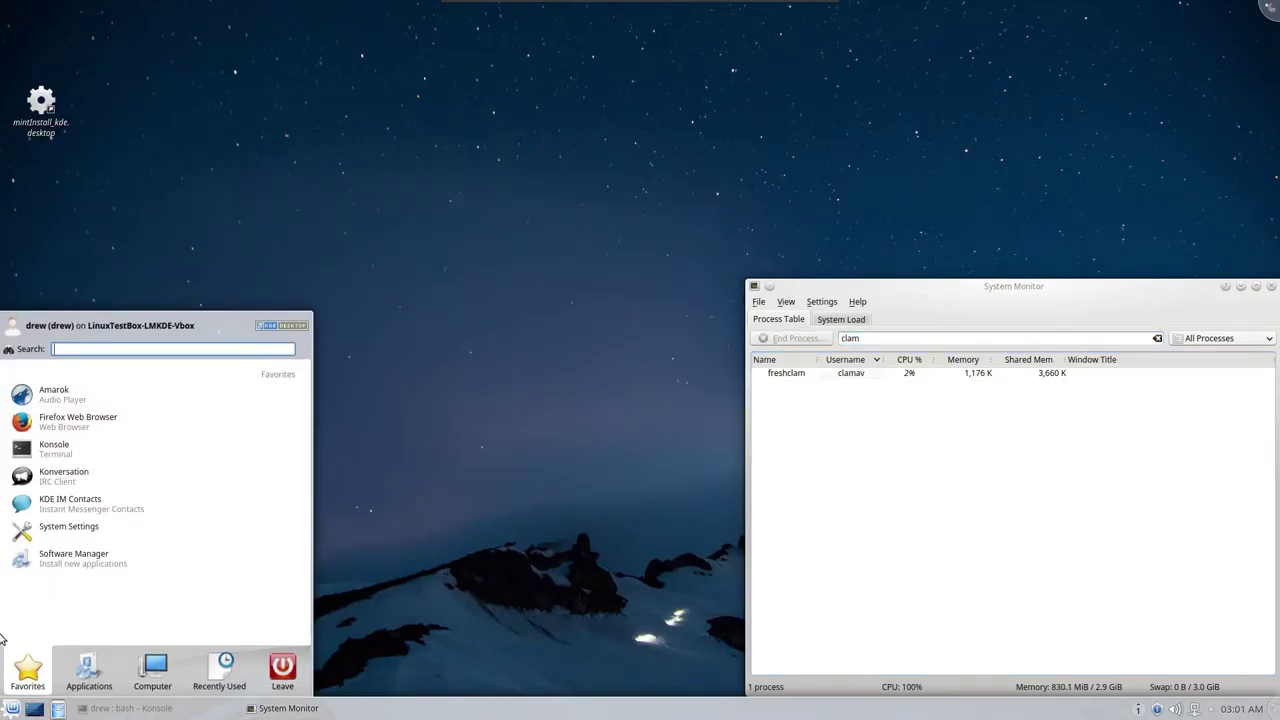
text(clamtk)
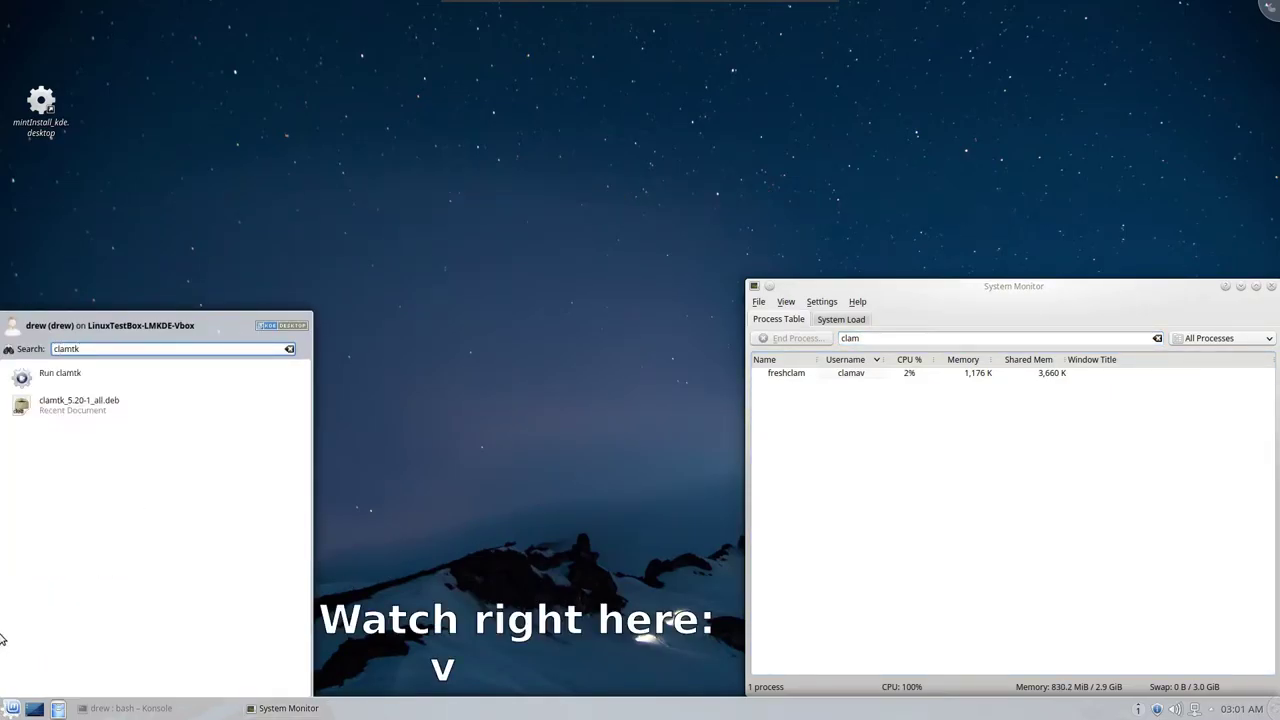
key(Return)
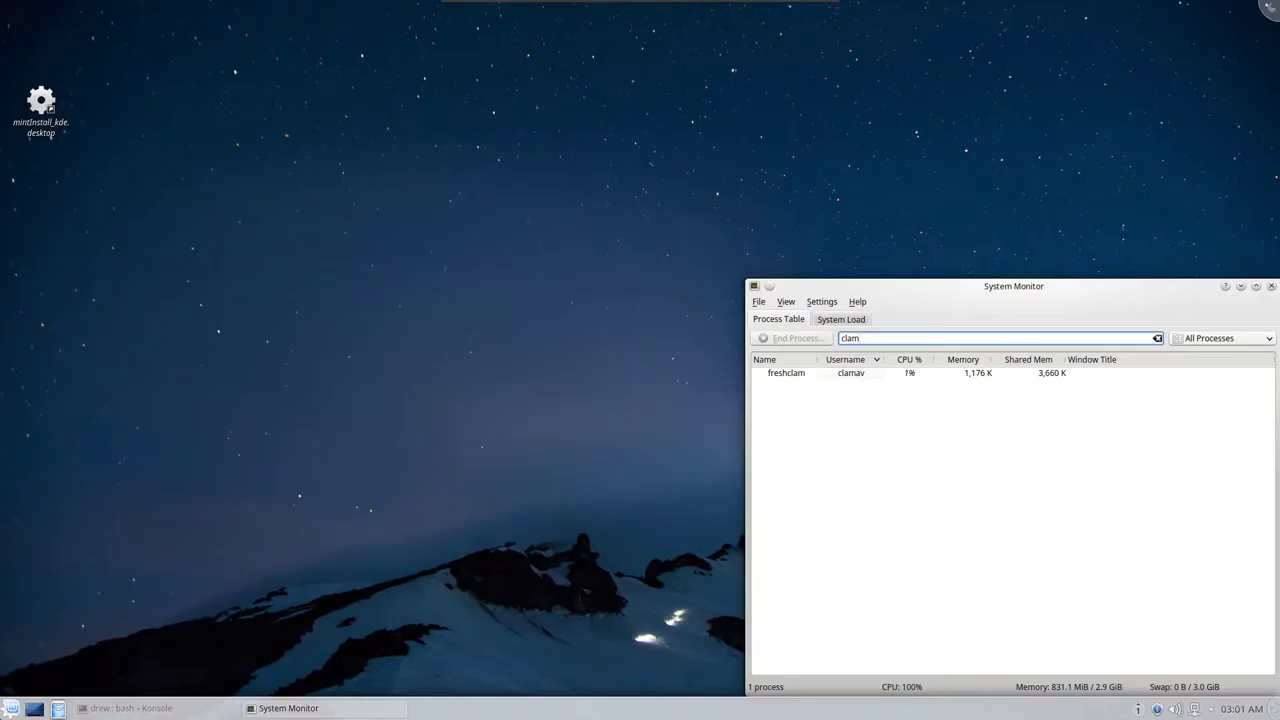
click(10, 708)
text(clam)
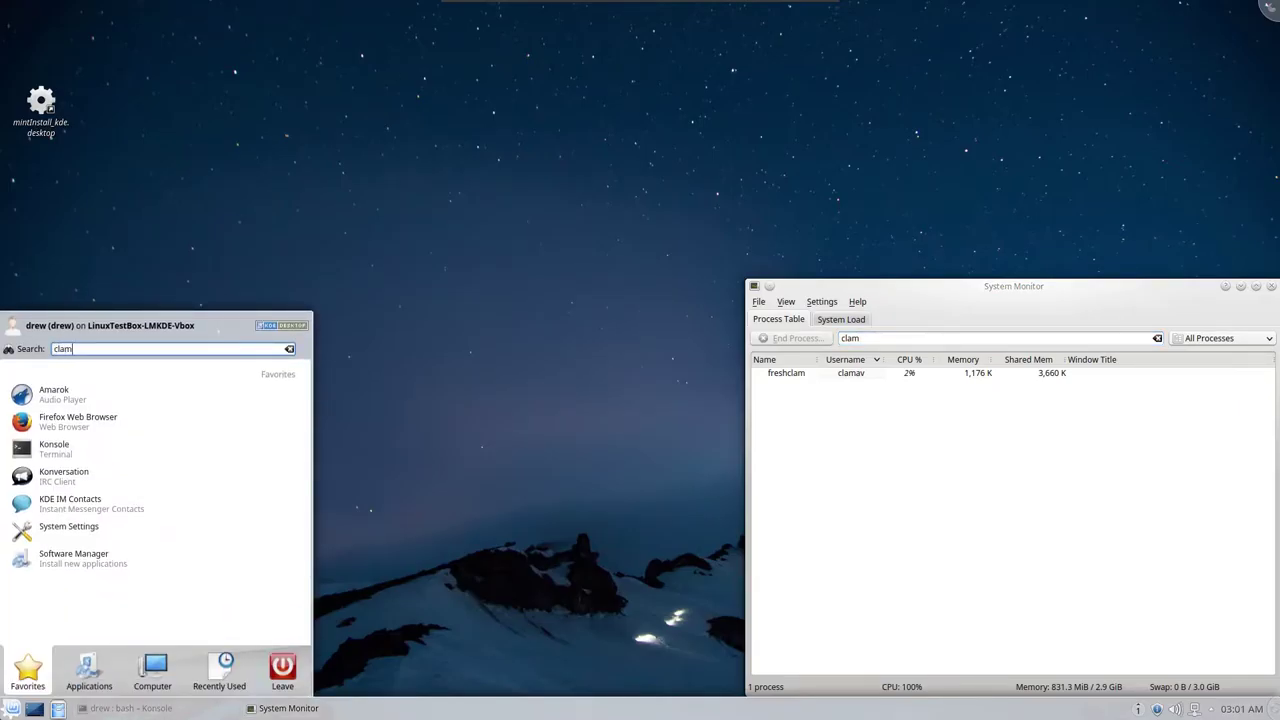
text(tk)
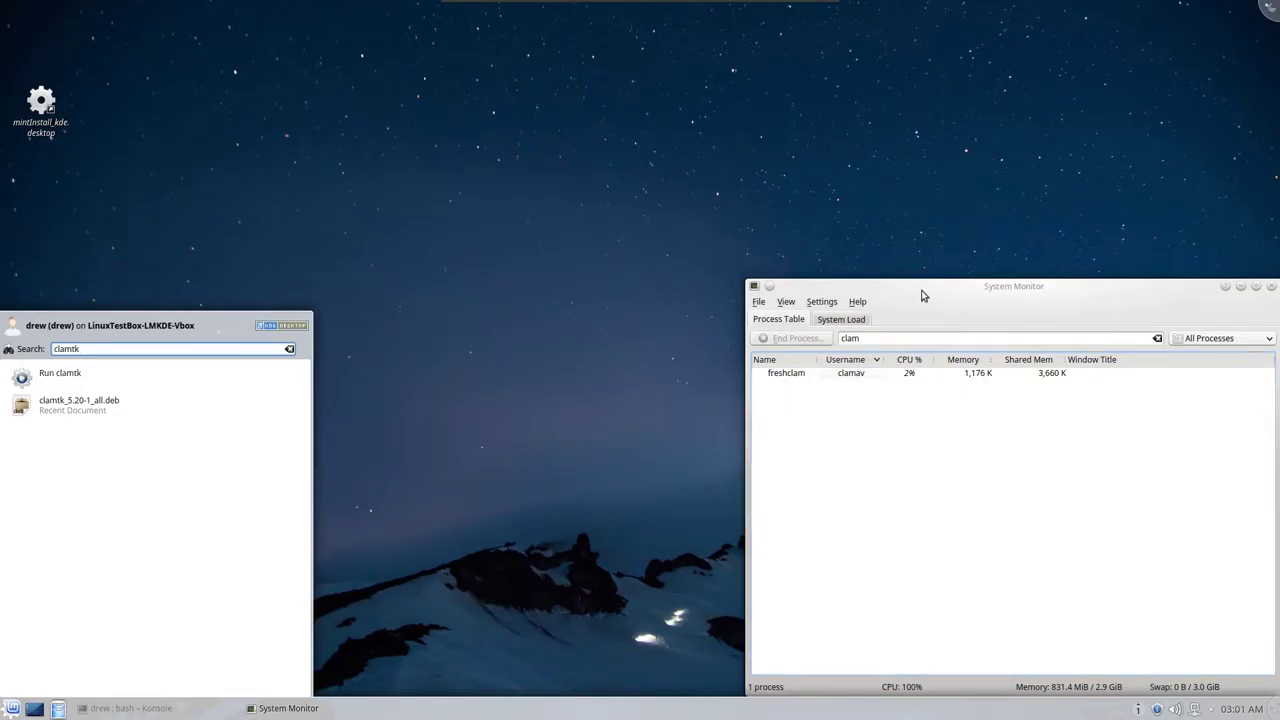
Step: Move the System Monitor window nearer the application launcher and launch the ClamTk virus scanner from a "clamtk" search
drag(922, 295, 400, 545)
click(12, 708)
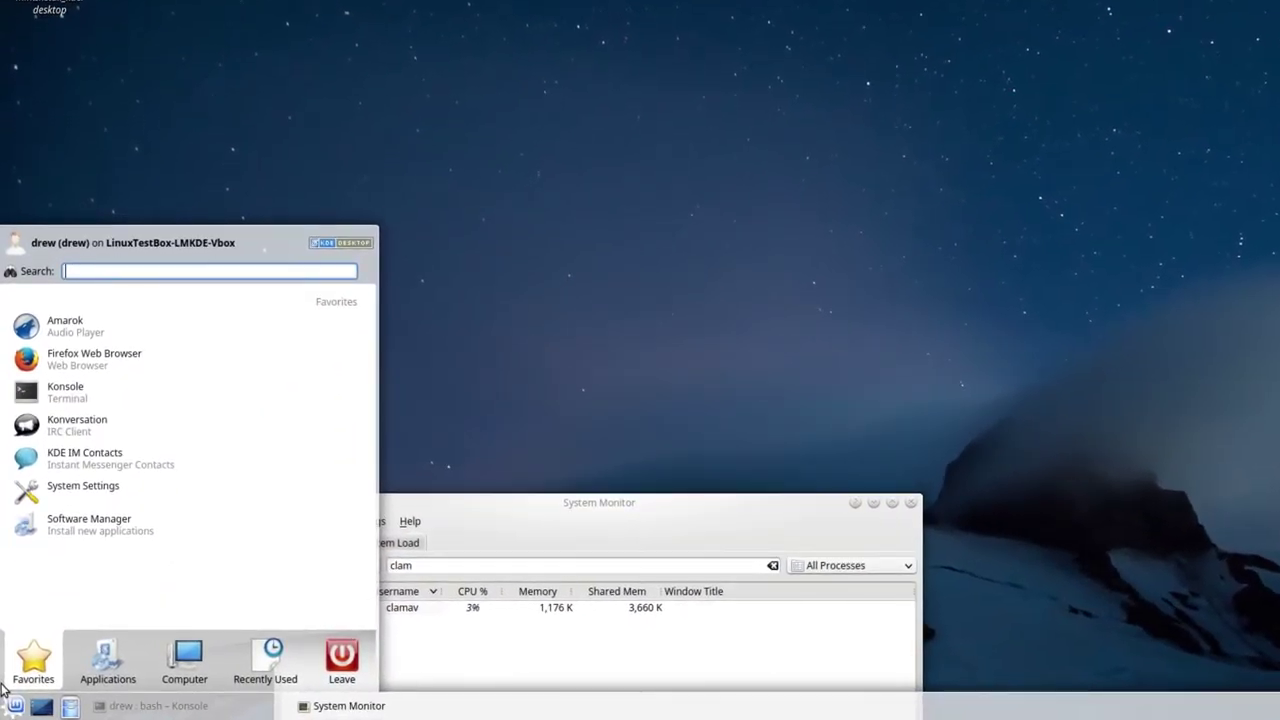
text(clamtk)
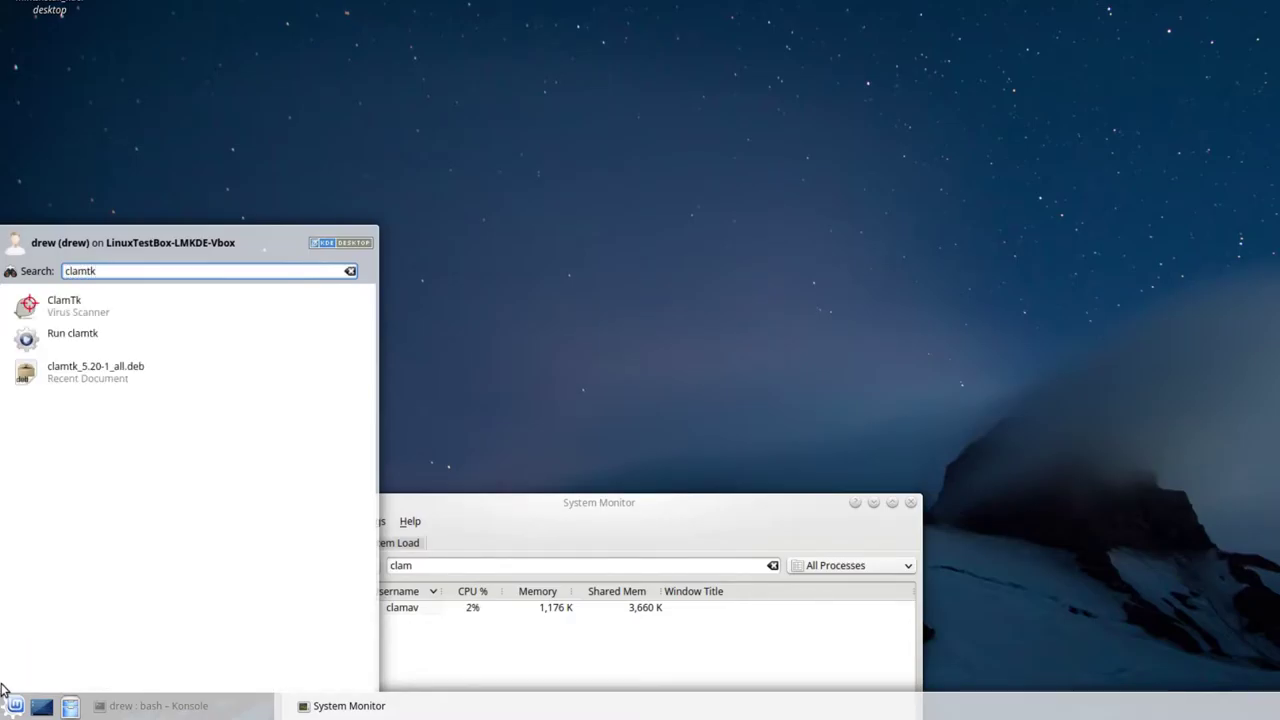
click(176, 314)
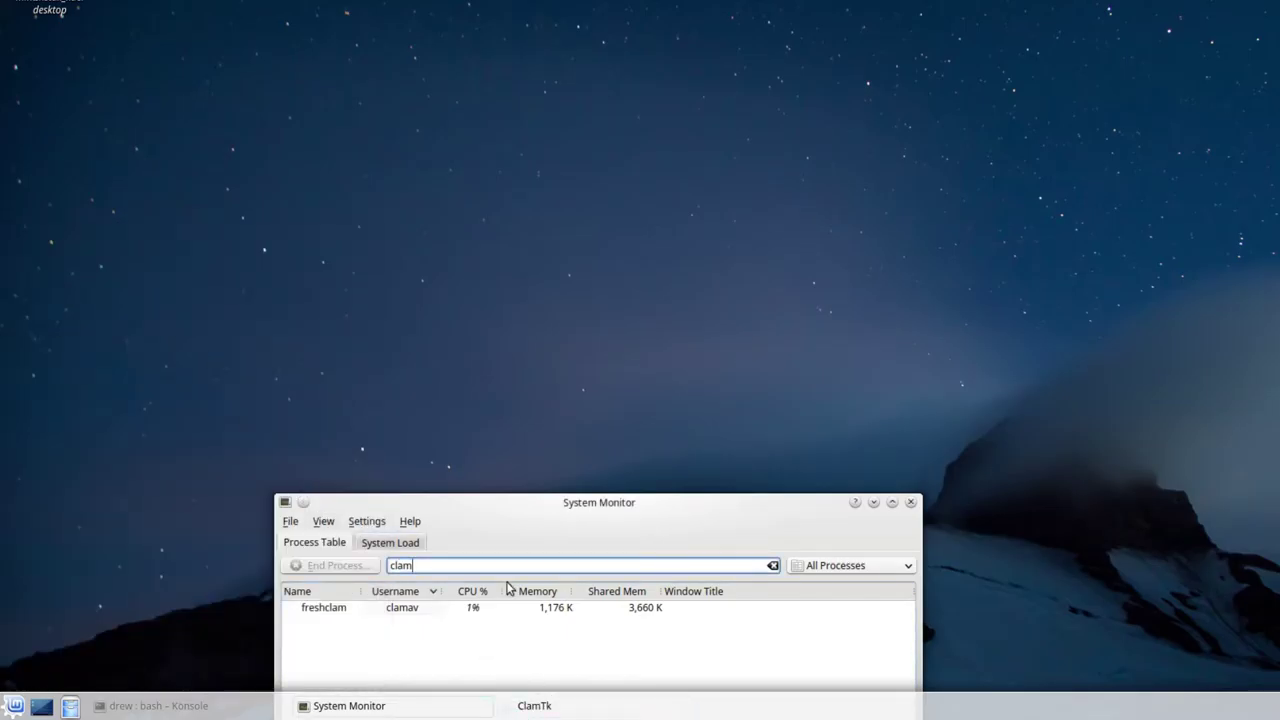
Step: Move System Monitor aside, search its processes for "clamtk" and "clam", and close it
drag(514, 506, 822, 476)
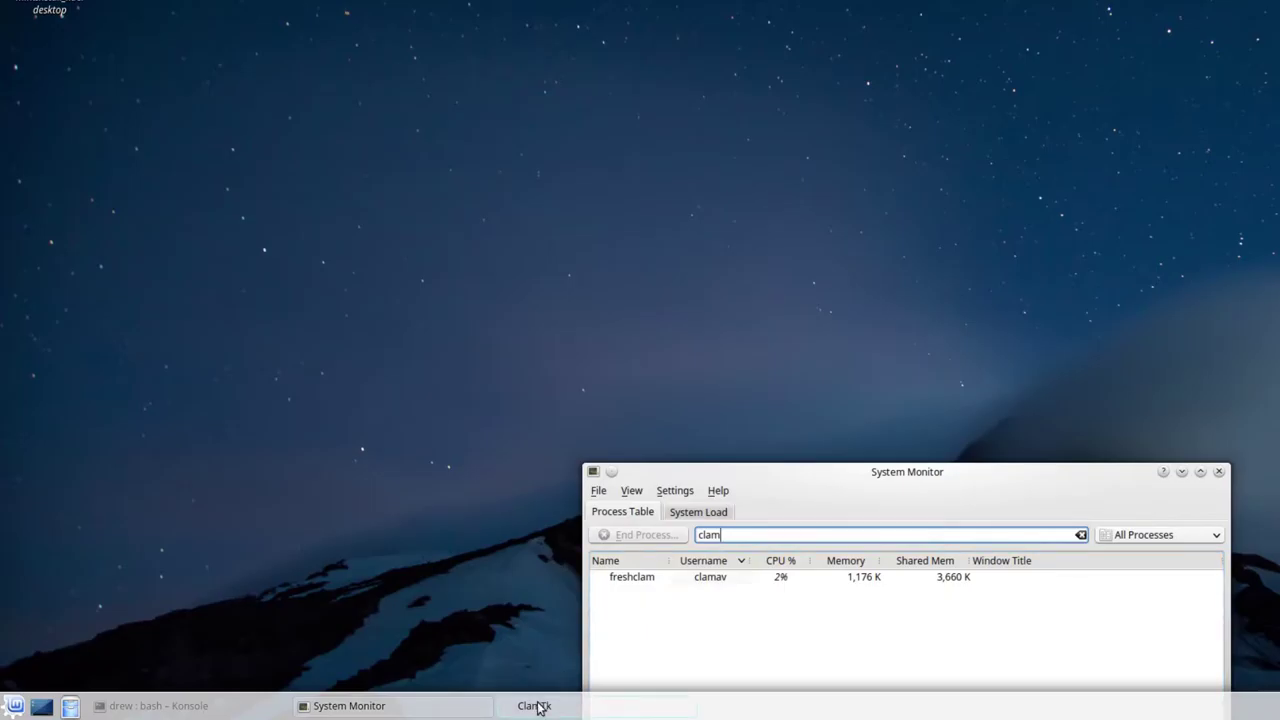
text(tk)
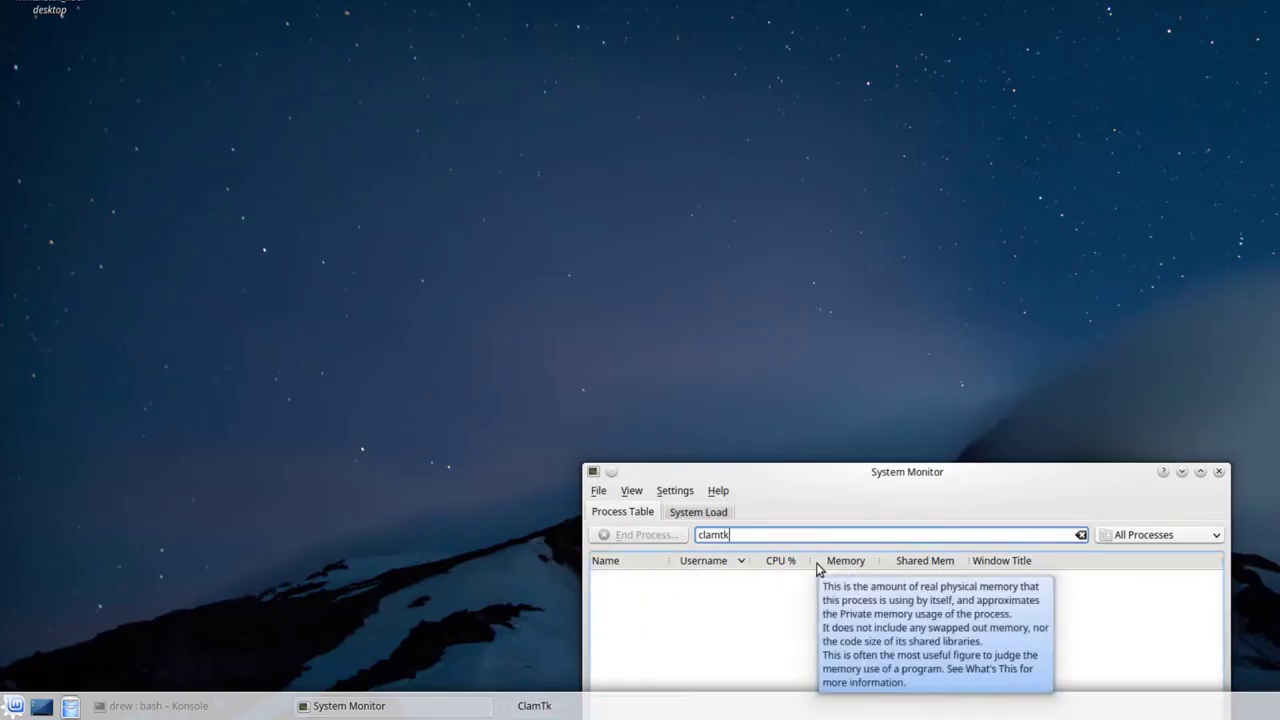
key(BackSpace)
key(BackSpace)
key(BackSpace)
key(BackSpace)
key(BackSpace)
key(BackSpace)
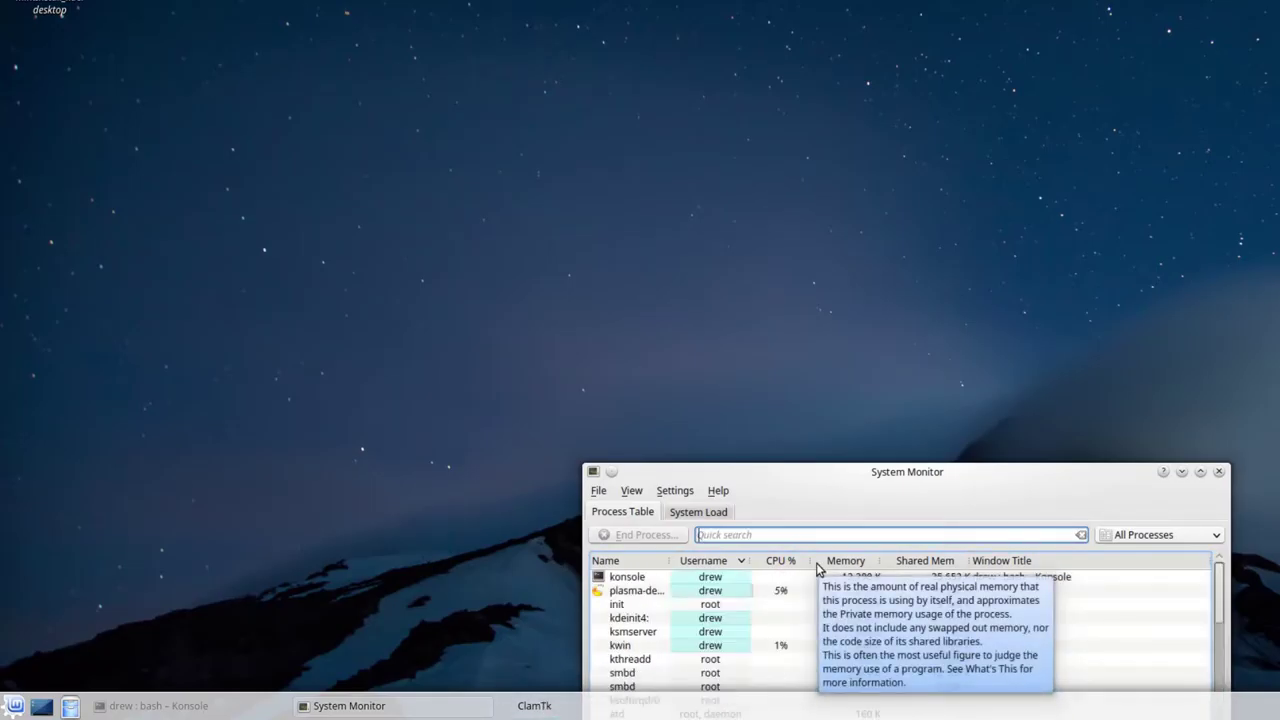
text(clam)
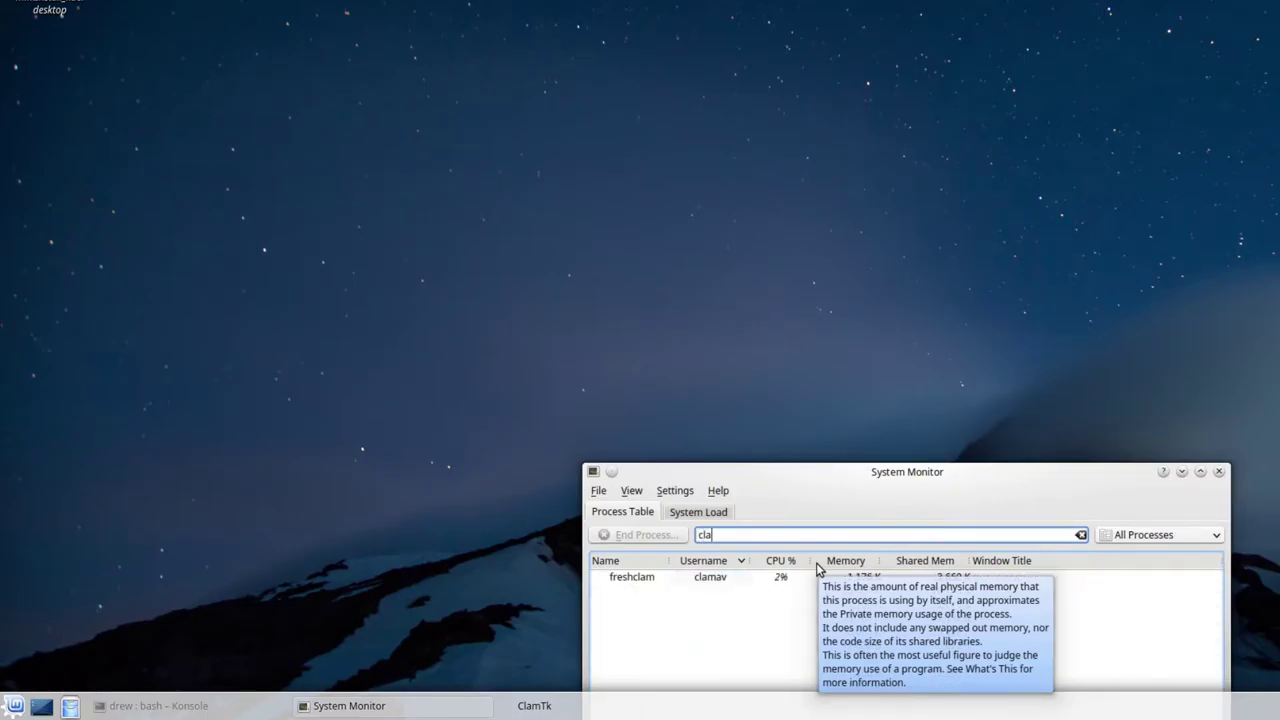
key(BackSpace)
key(BackSpace)
key(BackSpace)
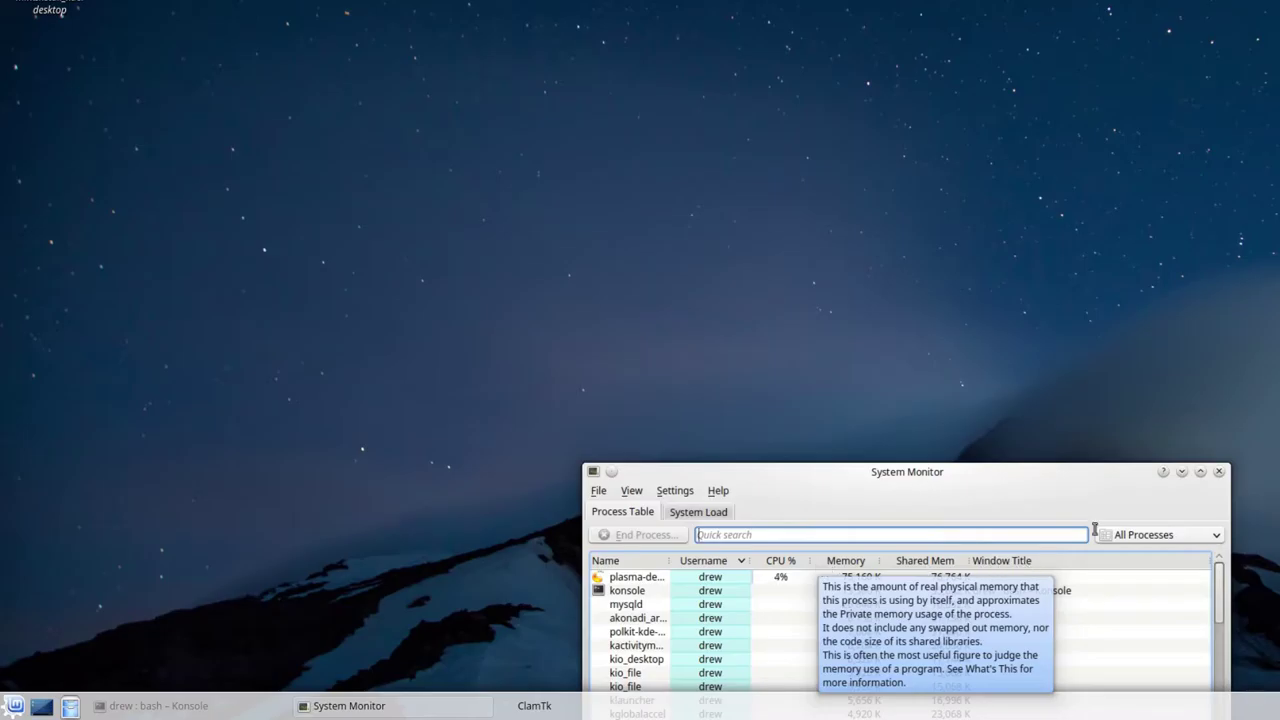
click(1219, 471)
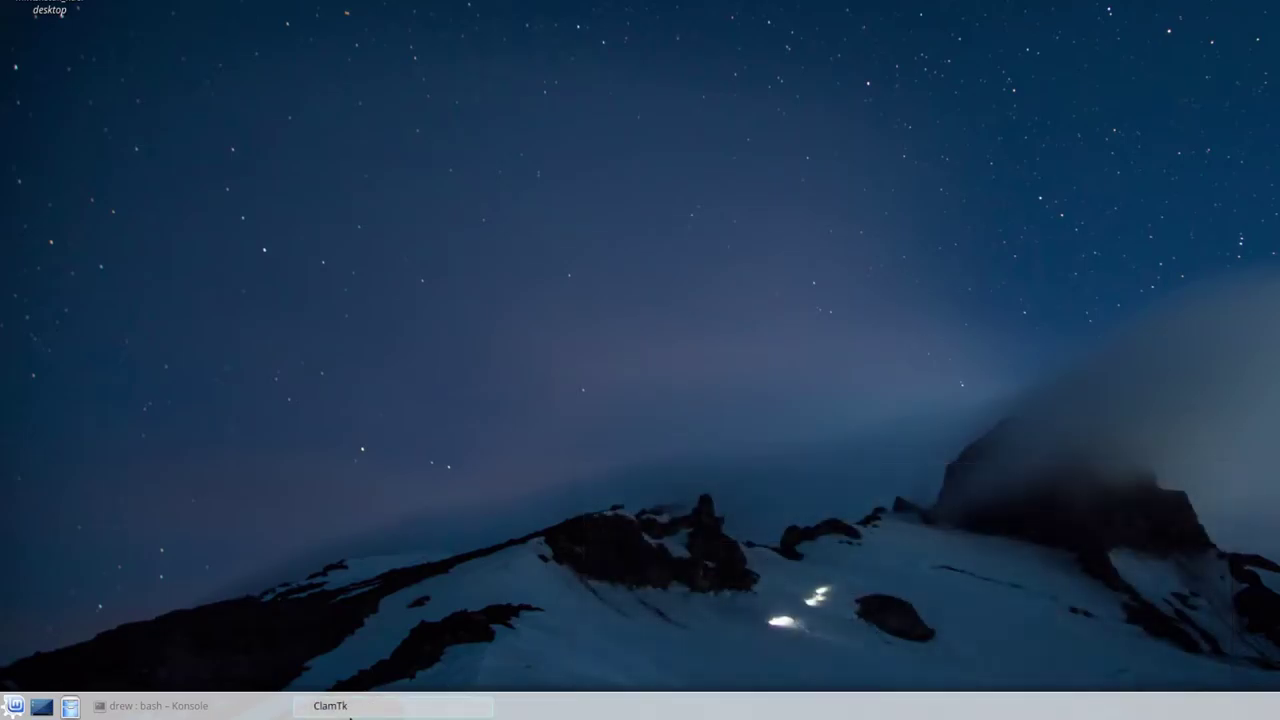
Step: Switch to Konsole, replace the unfinished command with clamtk, run it and highlight the message about the gtk-new icon
click(158, 706)
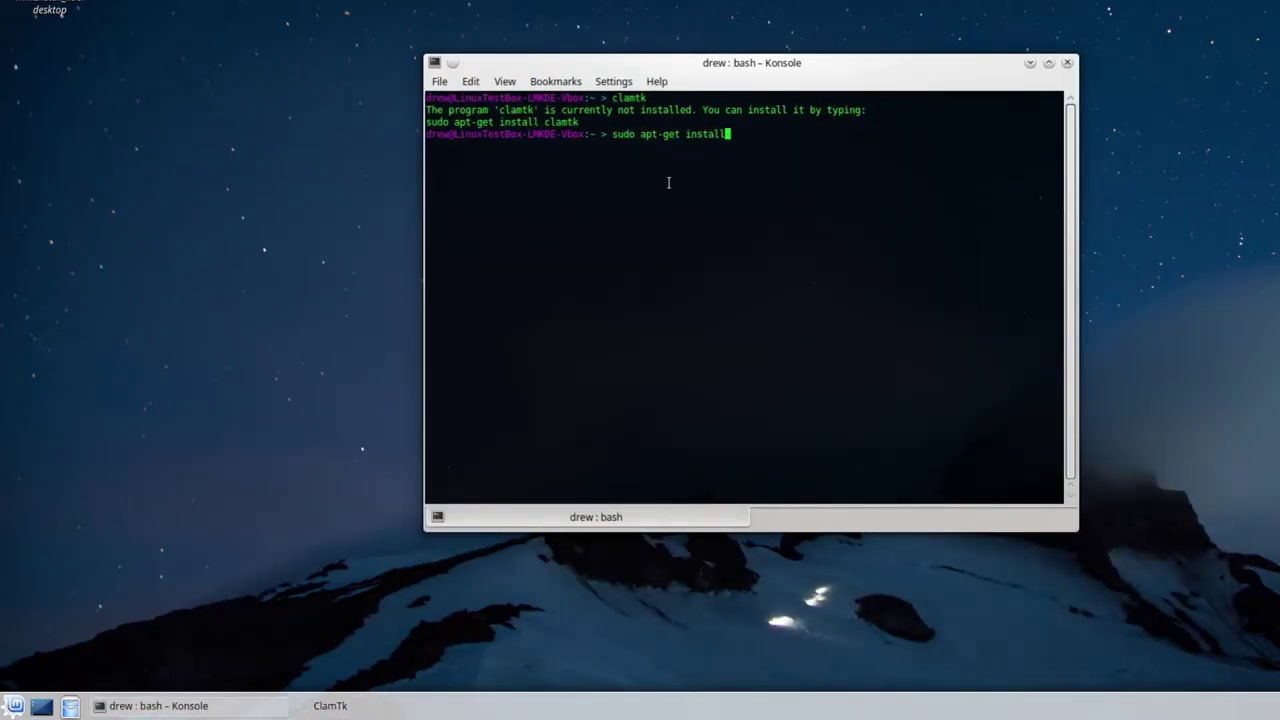
key(BackSpace)
key(BackSpace)
key(BackSpace)
key(BackSpace)
key(BackSpace)
key(BackSpace)
key(BackSpace)
key(BackSpace)
key(BackSpace)
key(BackSpace)
key(BackSpace)
key(BackSpace)
key(BackSpace)
key(BackSpace)
key(BackSpace)
key(BackSpace)
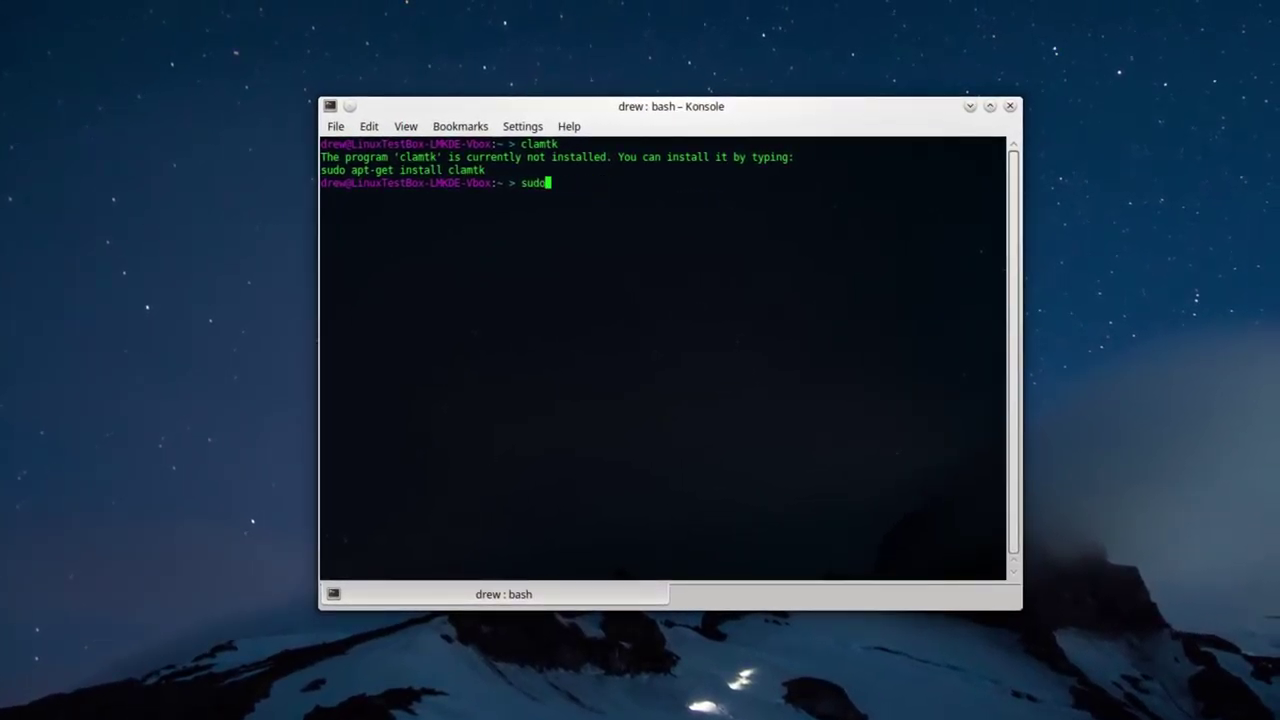
key(BackSpace)
key(BackSpace)
key(BackSpace)
key(BackSpace)
text(clamtk)
key(Return)
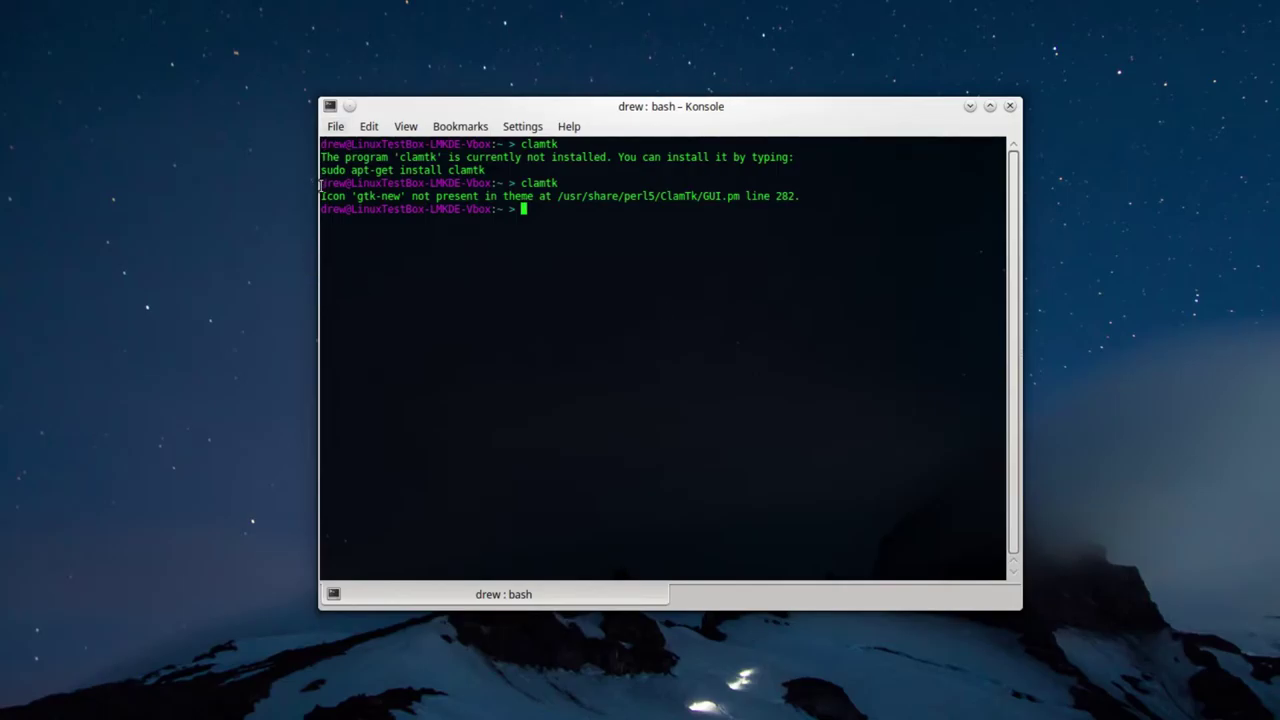
drag(325, 196, 807, 196)
click(924, 265)
Step: Try to install the icons with "sudo apt-get install gtk-icon-theme-full", authorising with the account password
text(sudo apt-get insta)
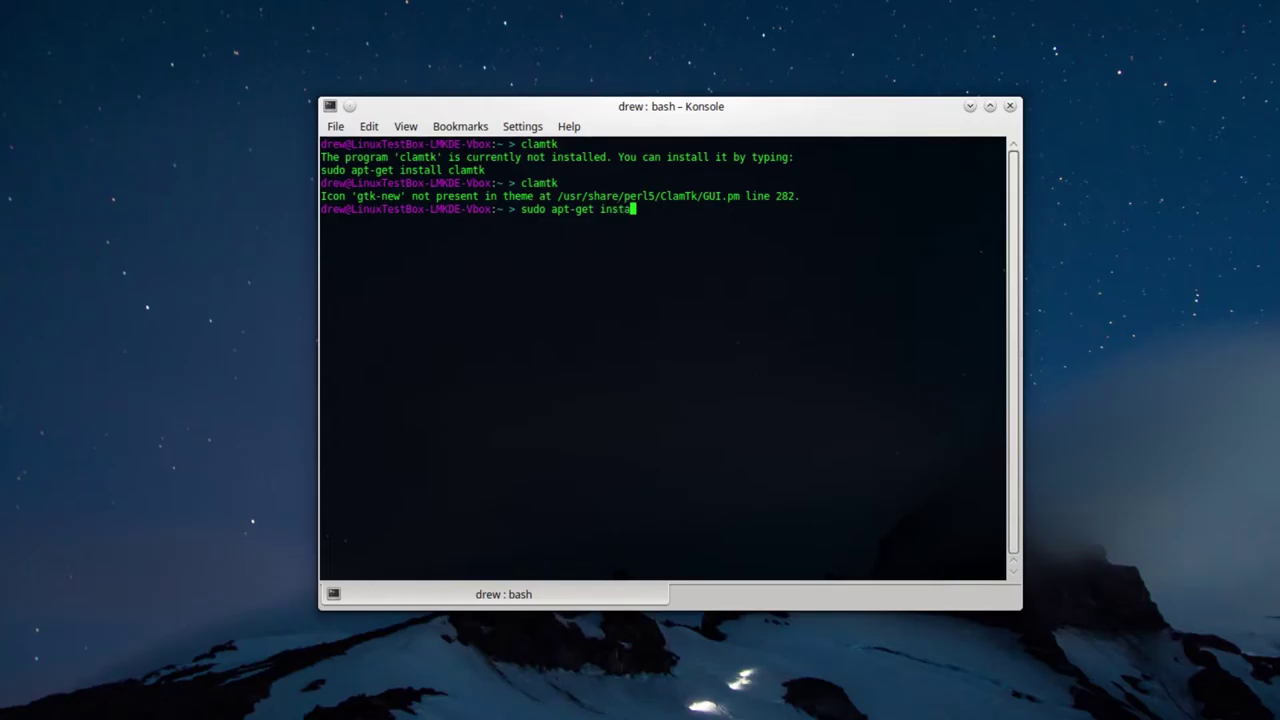
text(ll gtk-ico)
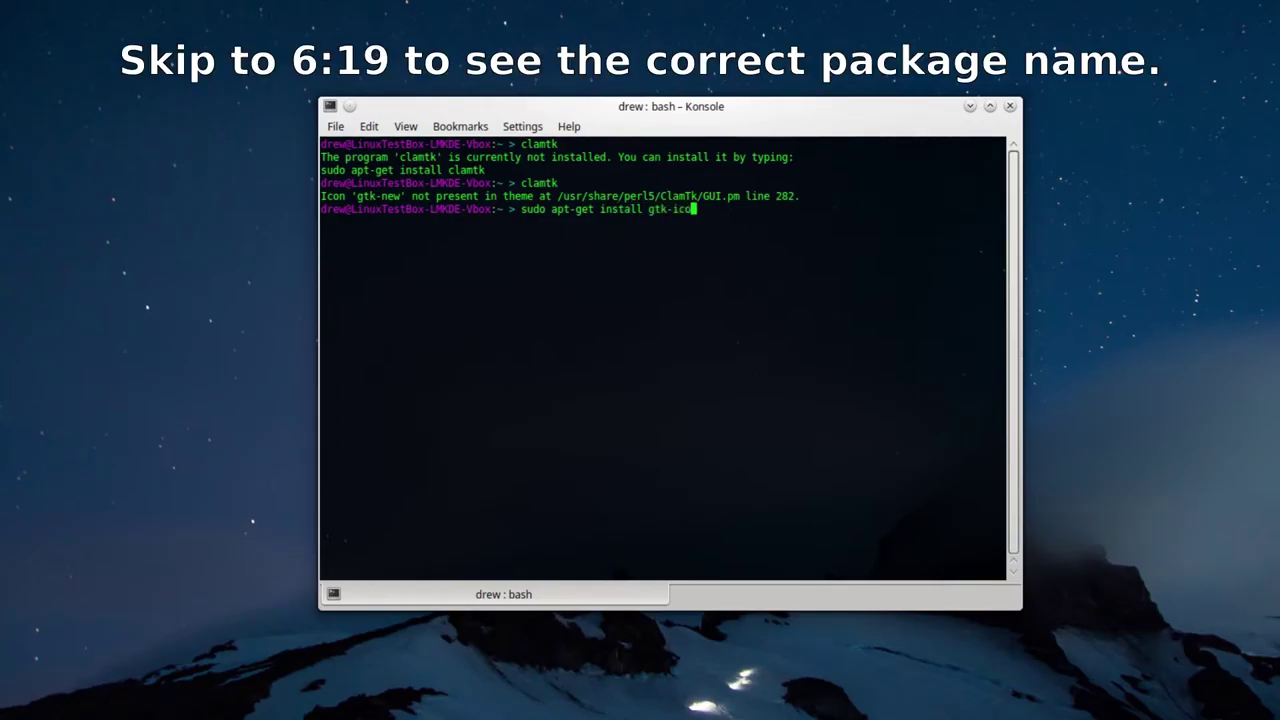
text(n-theme-full)
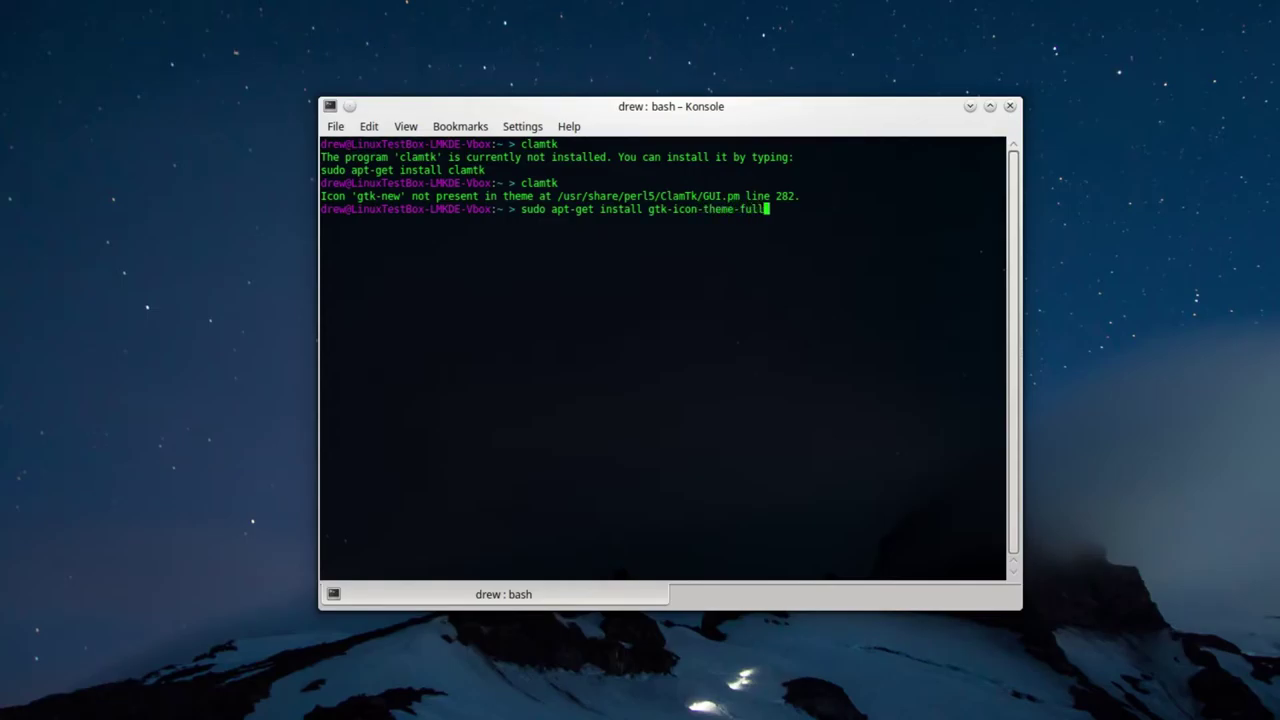
key(Return)
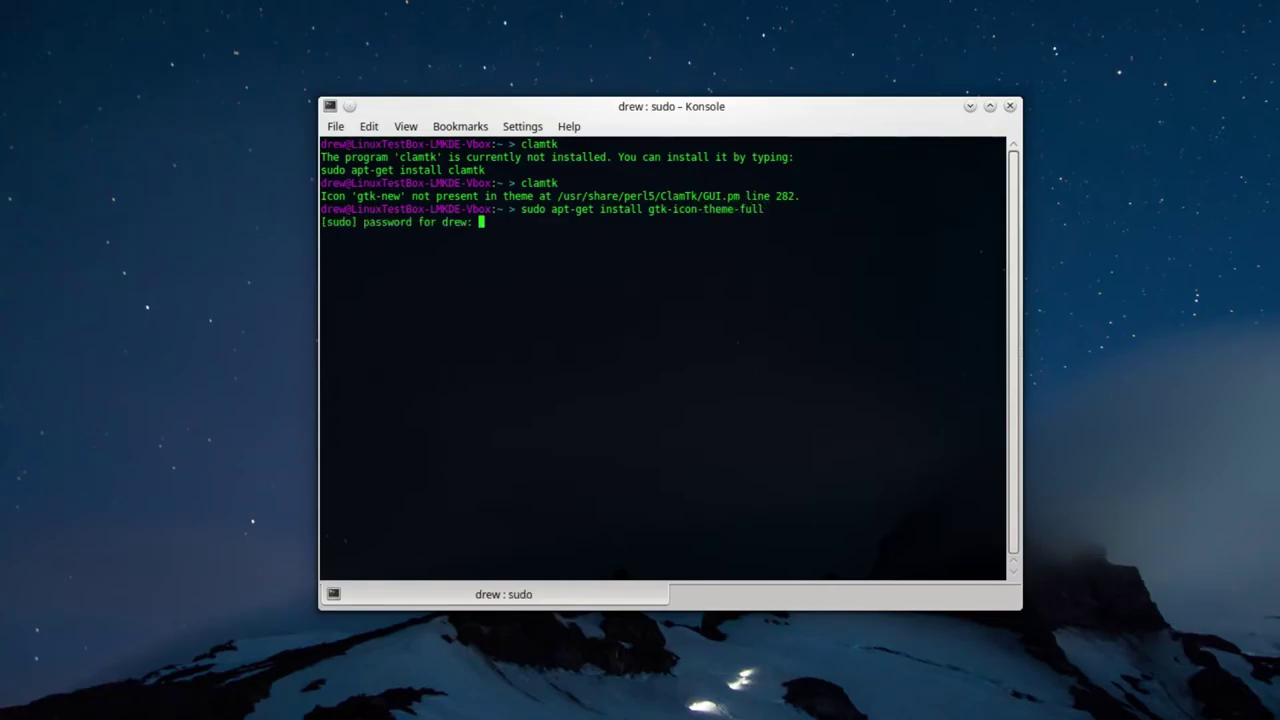
key(Return)
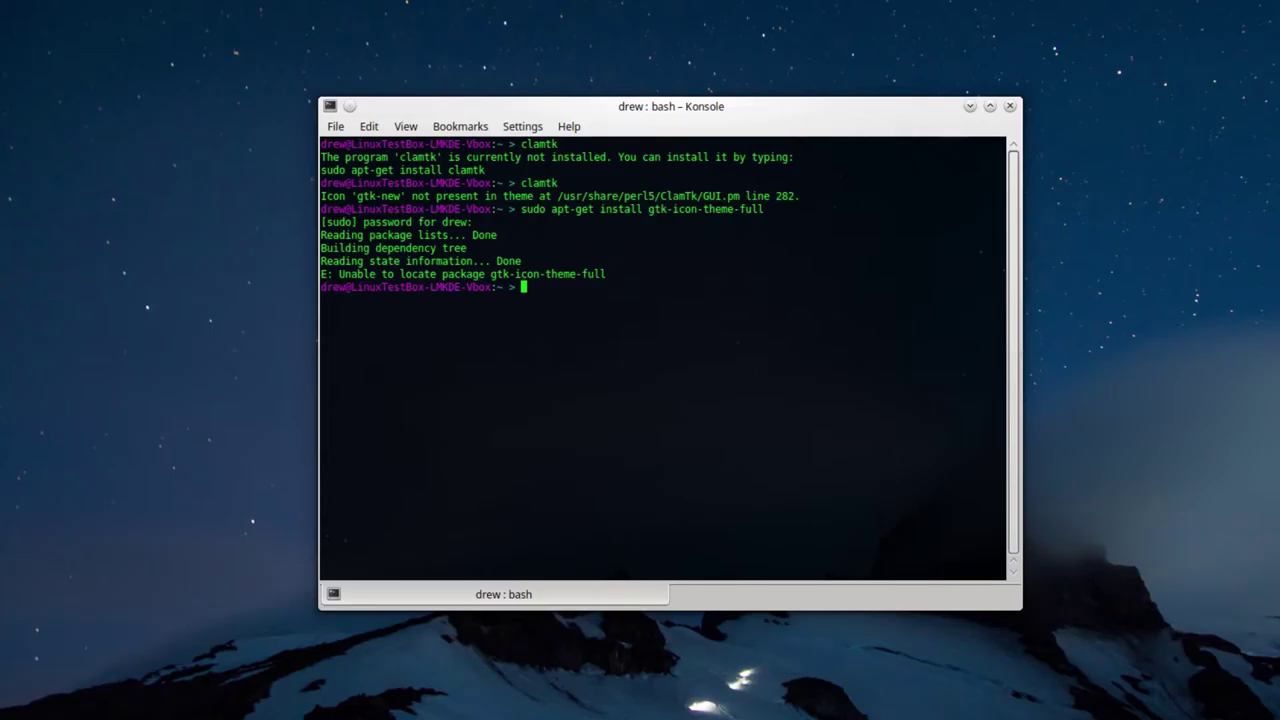
Step: Launch Synaptic Package Manager from the application launcher and dismiss the administrative privileges warning
click(14, 704)
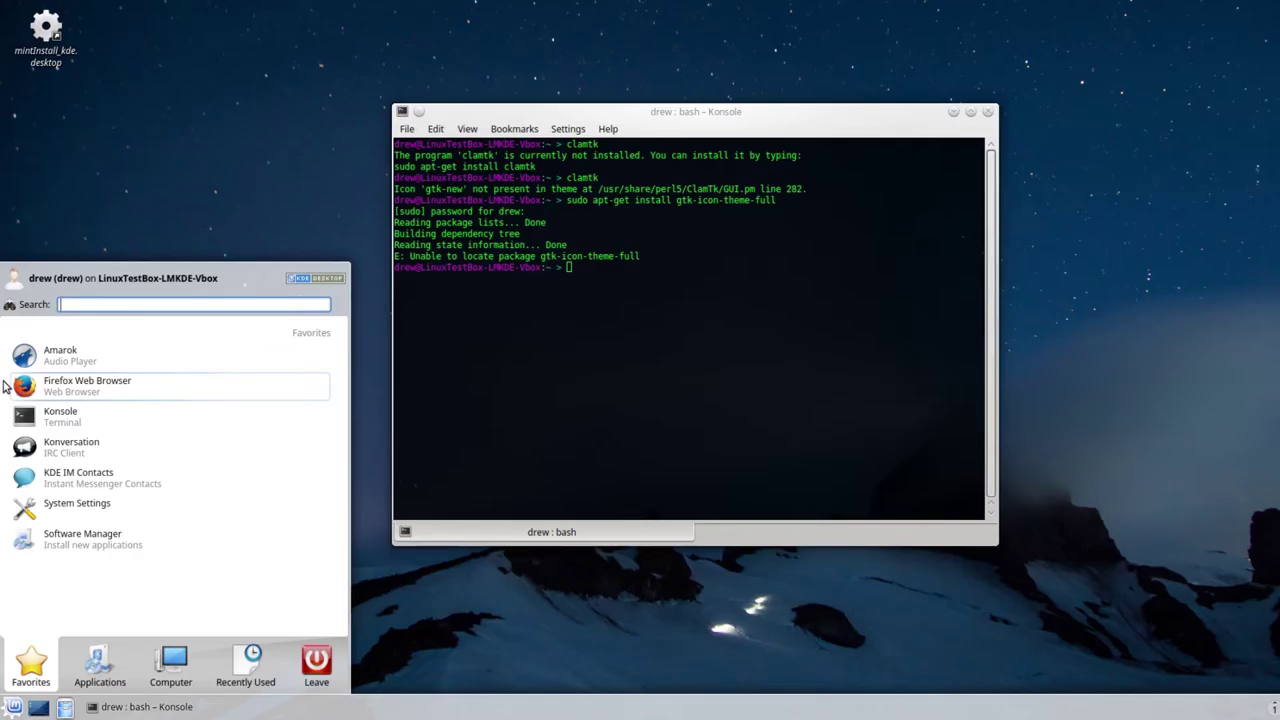
text(synapt)
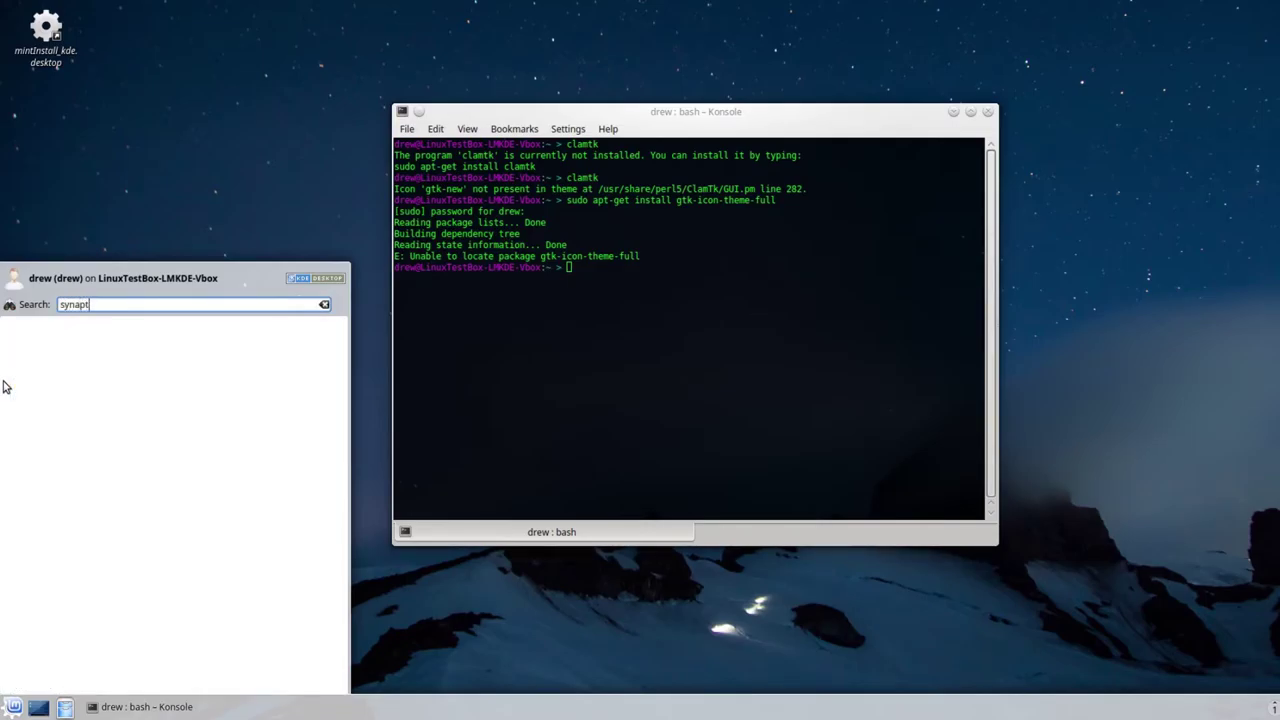
text(ic)
key(Return)
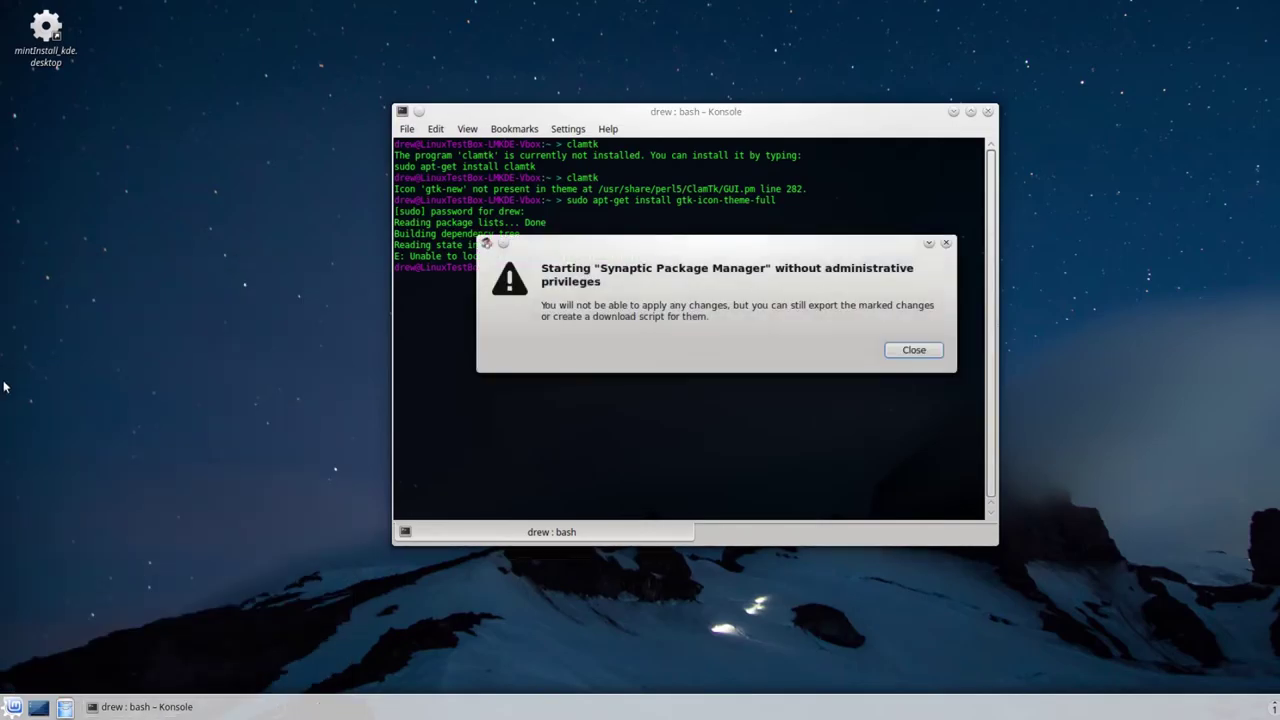
click(918, 357)
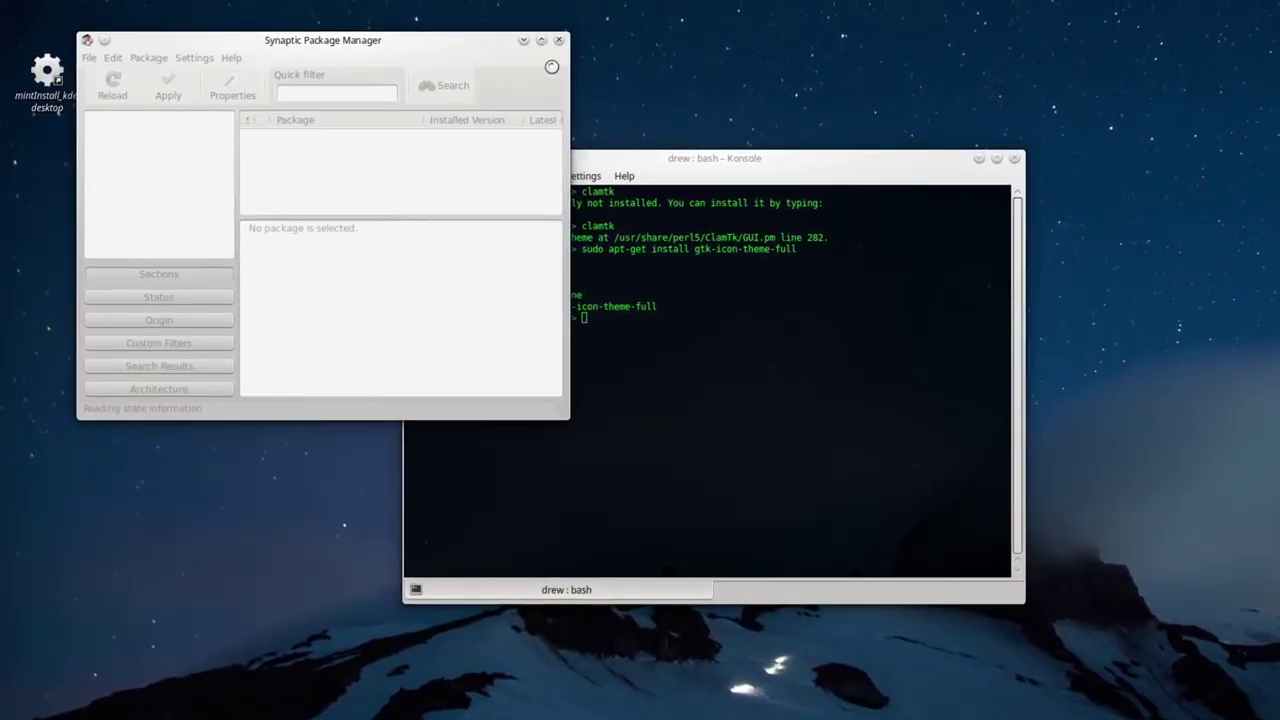
click(962, 454)
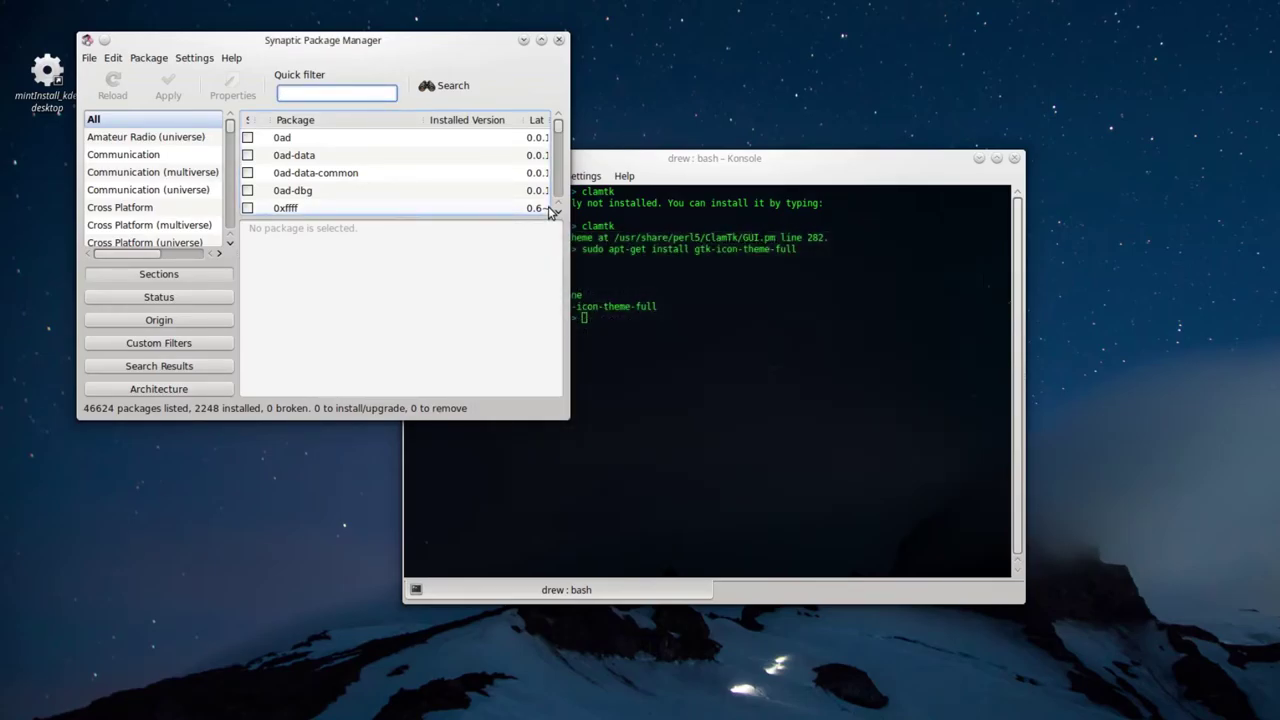
Step: Filter the Synaptic packages for gnome-icon-theme-full and view that package's description
text(gnome-icon-)
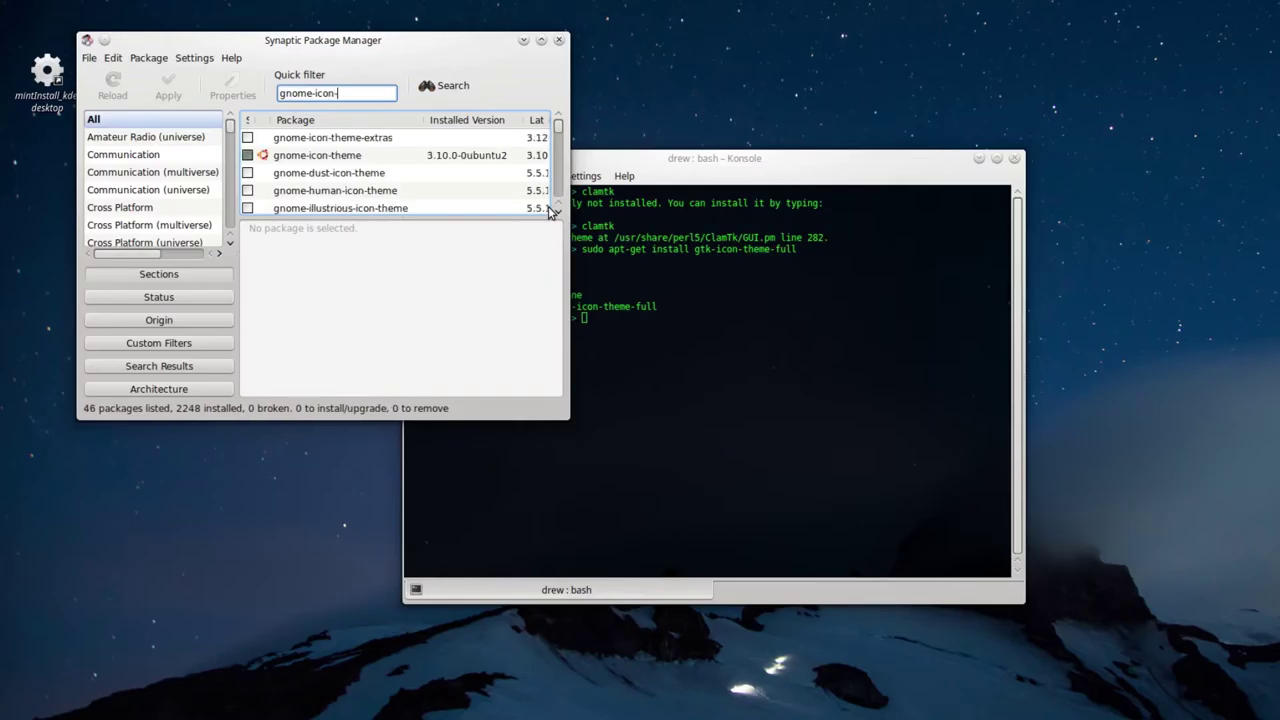
text(theme-full)
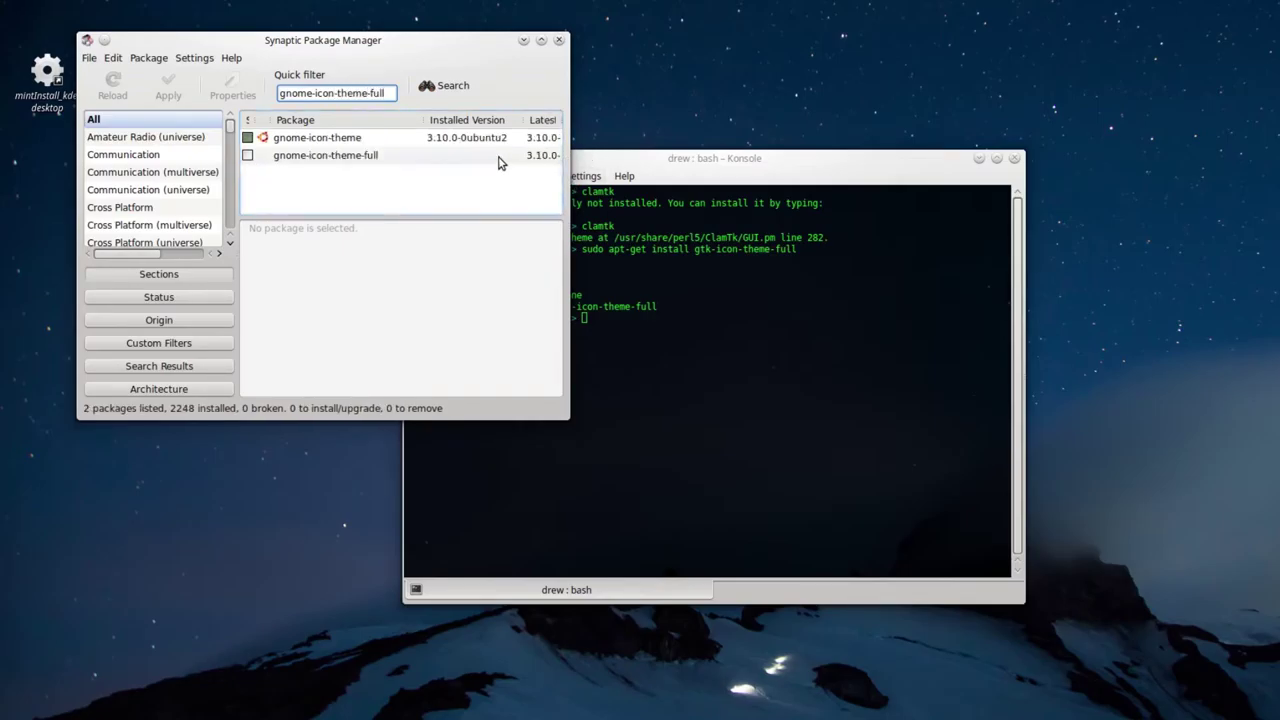
click(490, 157)
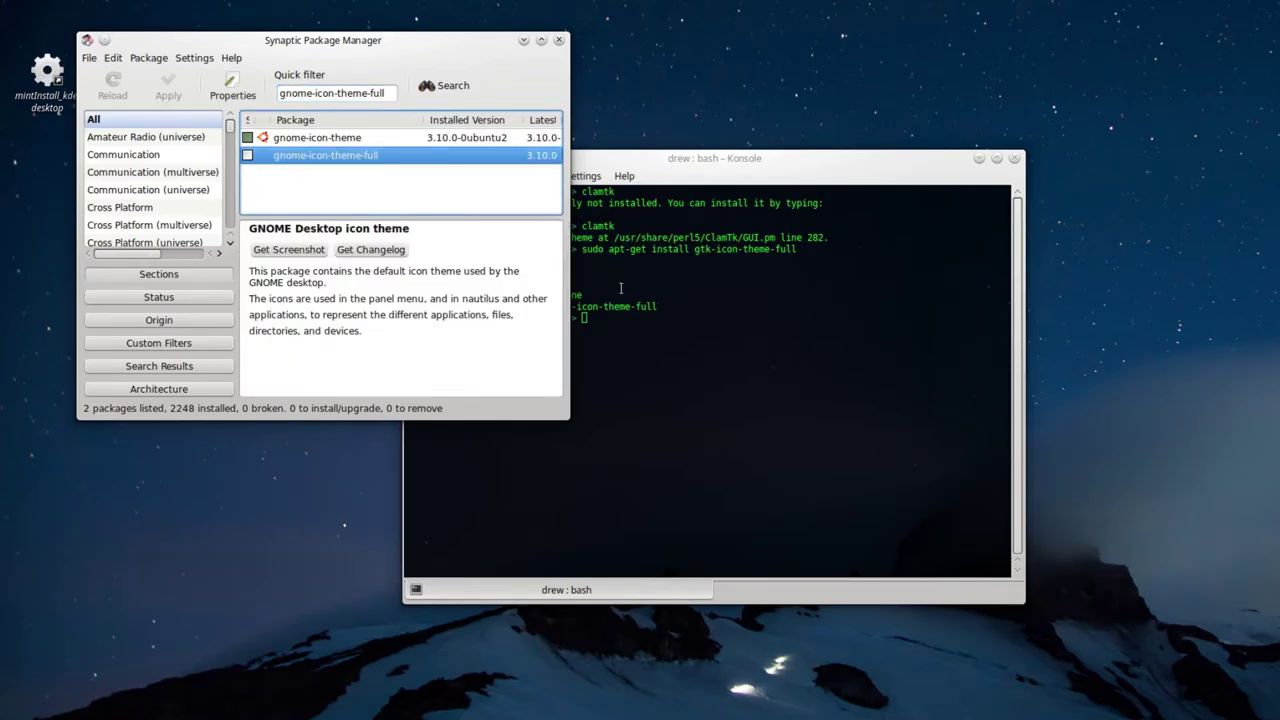
Step: Correct the previous Konsole command to "sudo apt-get install gnome-icon-theme-full", run it, and close Synaptic Package Manager
drag(440, 46, 390, 140)
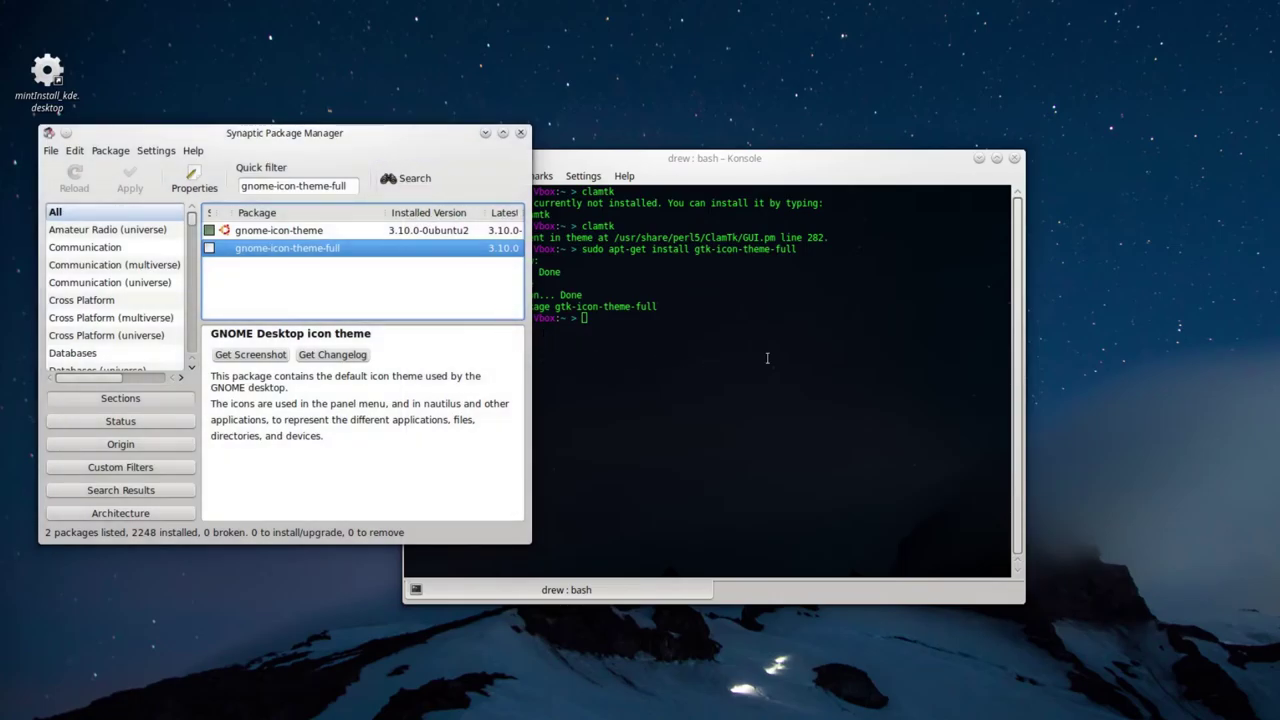
click(768, 357)
key(Up)
key(Left)
key(Left)
key(Left)
key(Left)
key(Left)
key(Left)
key(Left)
key(Left)
key(Left)
key(Left)
key(Left)
key(Left)
key(Left)
key(Left)
key(Left)
key(Left)
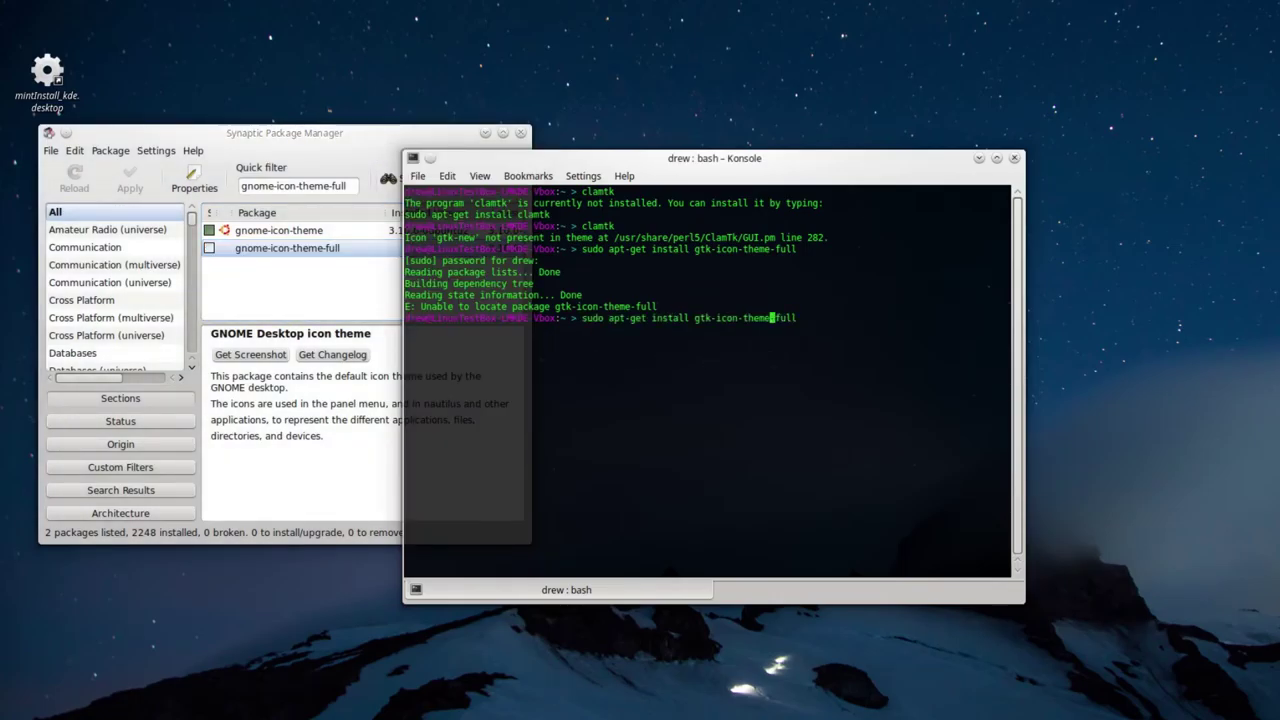
key(BackSpace)
key(BackSpace)
key(BackSpace)
text(gnome)
key(Return)
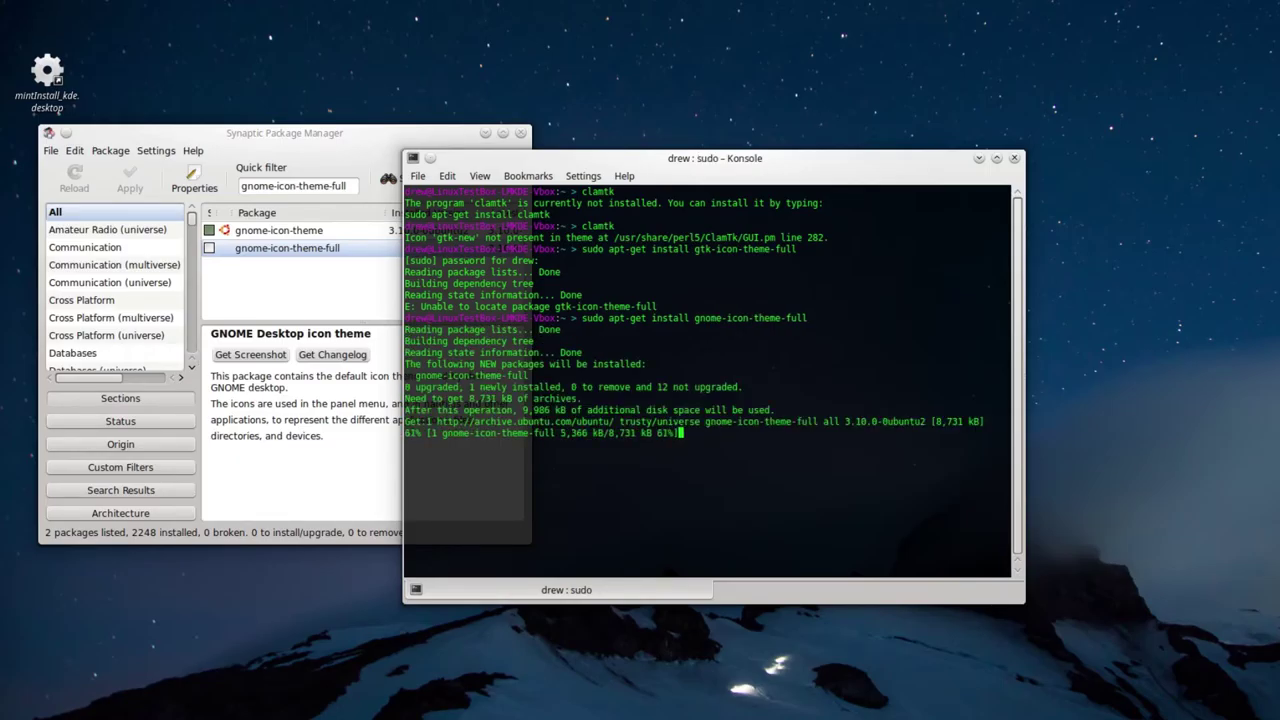
click(520, 133)
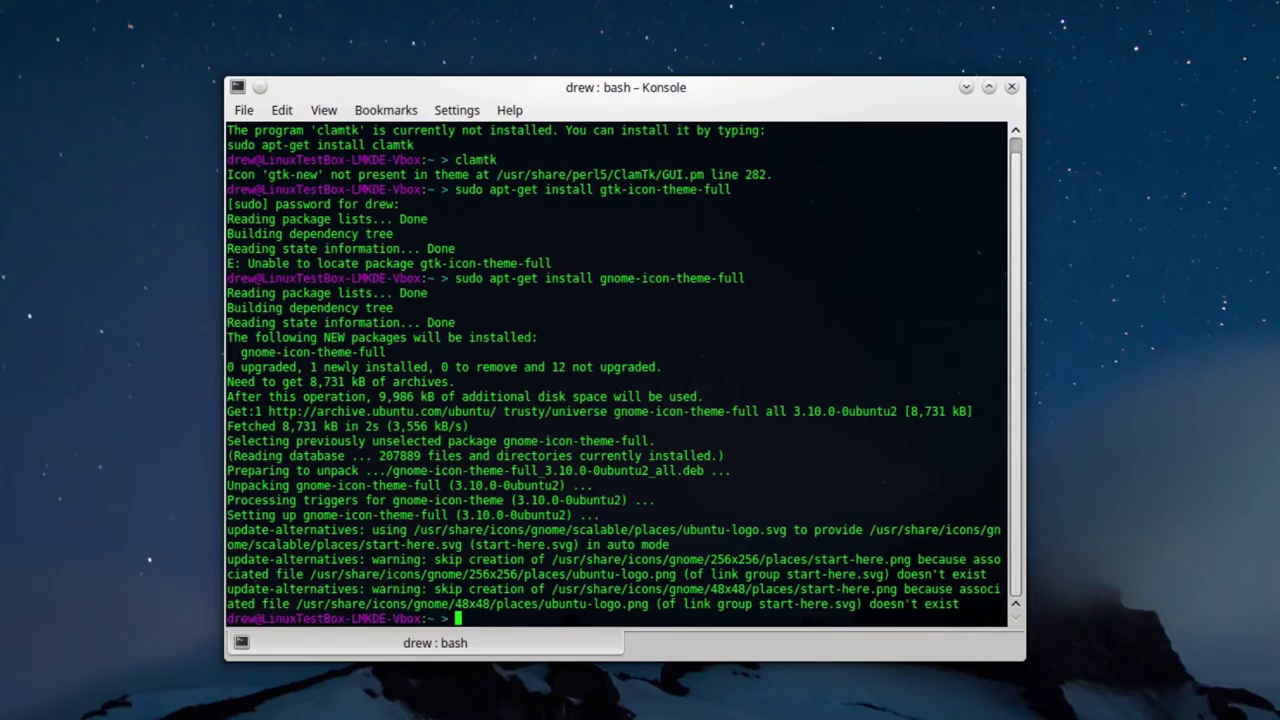
Step: Start ClamTk by running clamtk in the terminal
text(ca)
text(amtk)
key(Return)
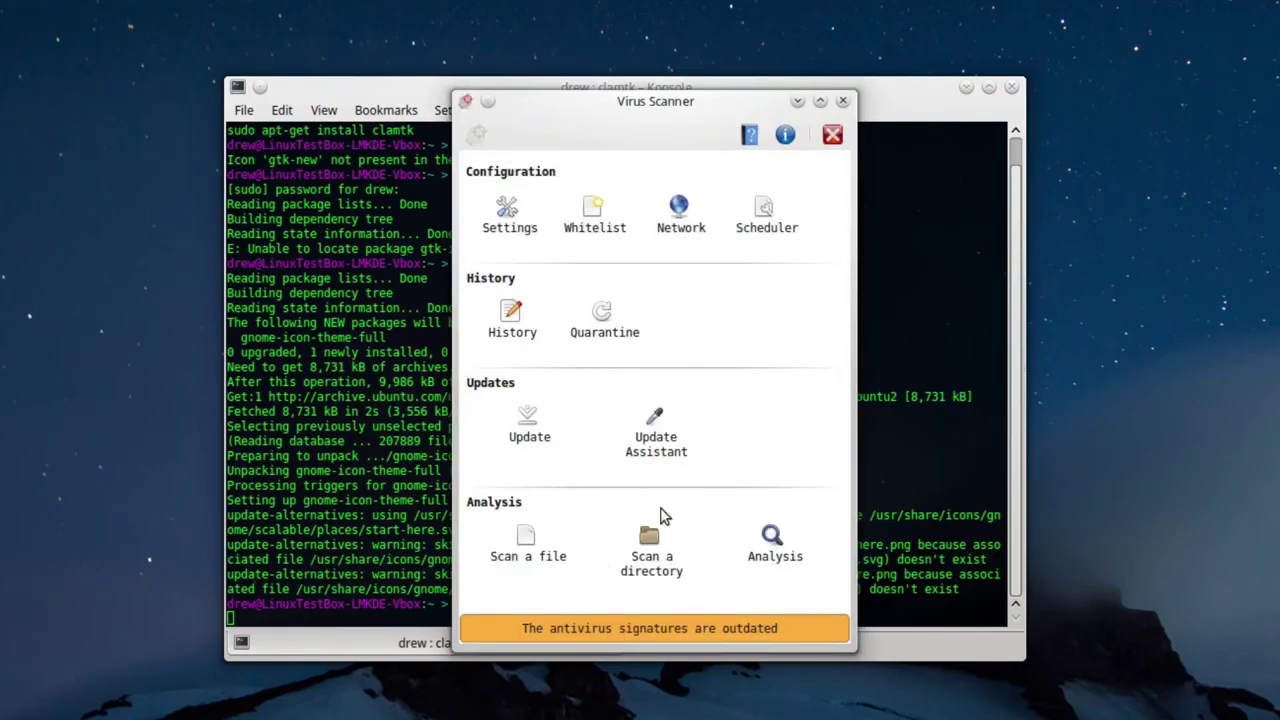
Step: Scan the file clamtk_5.20-1_all.deb from the Desktop folder and dismiss the scan results
click(522, 547)
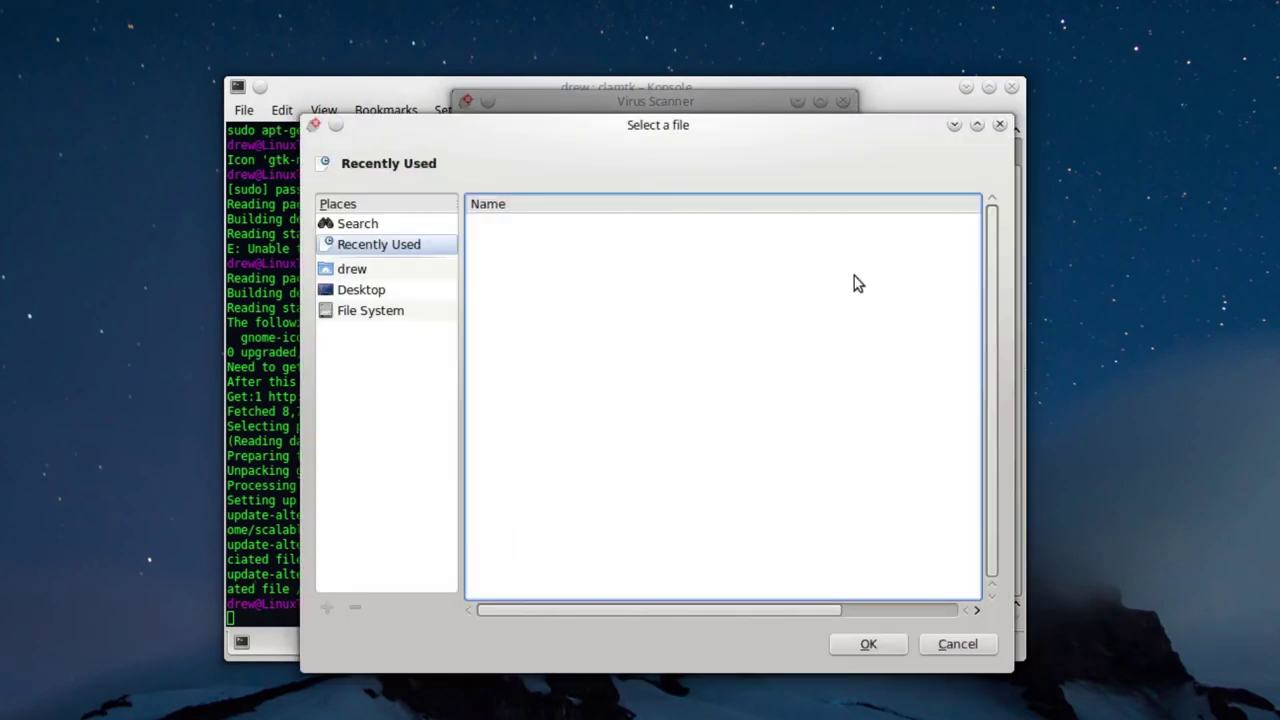
click(425, 293)
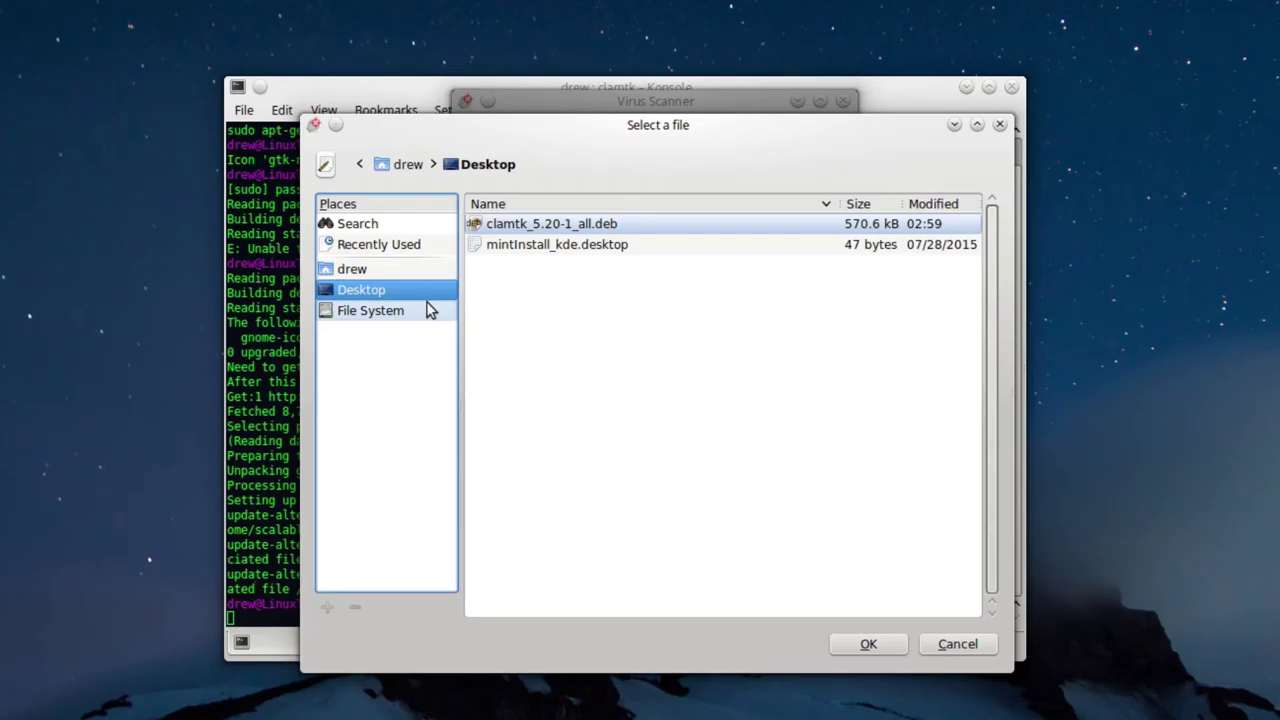
double_click(548, 226)
click(651, 402)
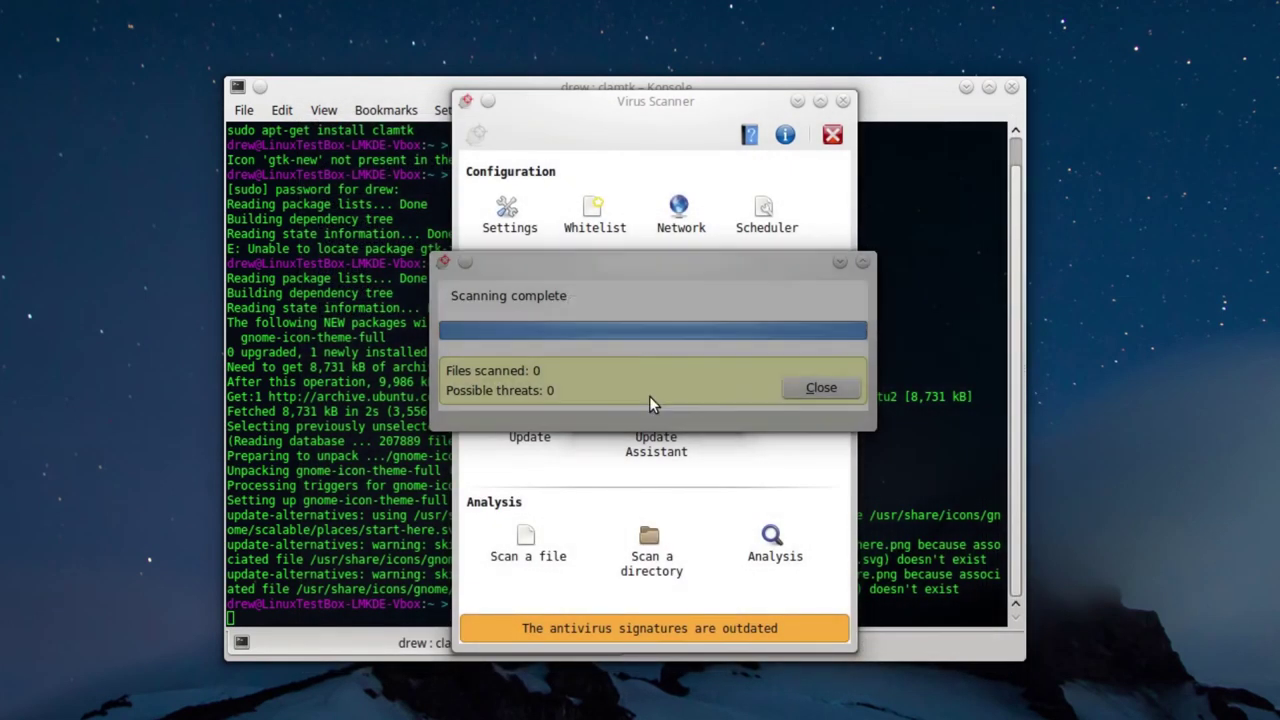
click(821, 390)
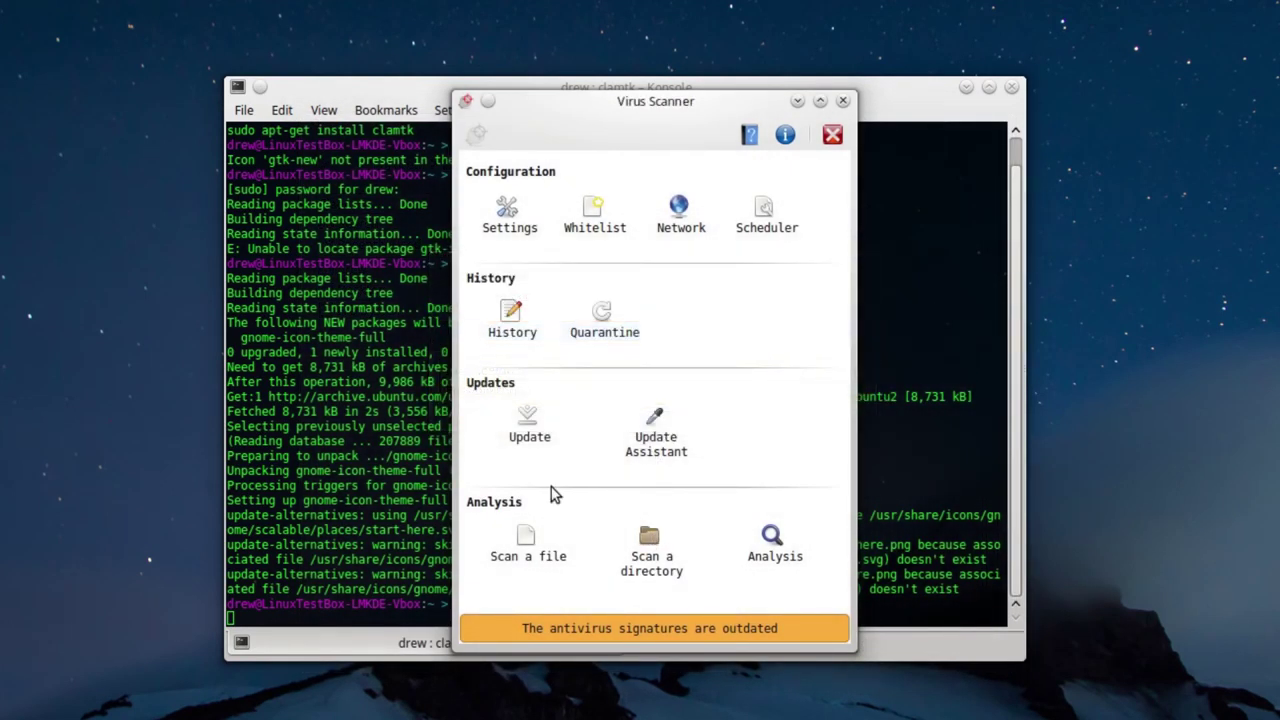
Step: Check the antivirus signature update page, return to the main view, and close ClamTk and Konsole
click(536, 440)
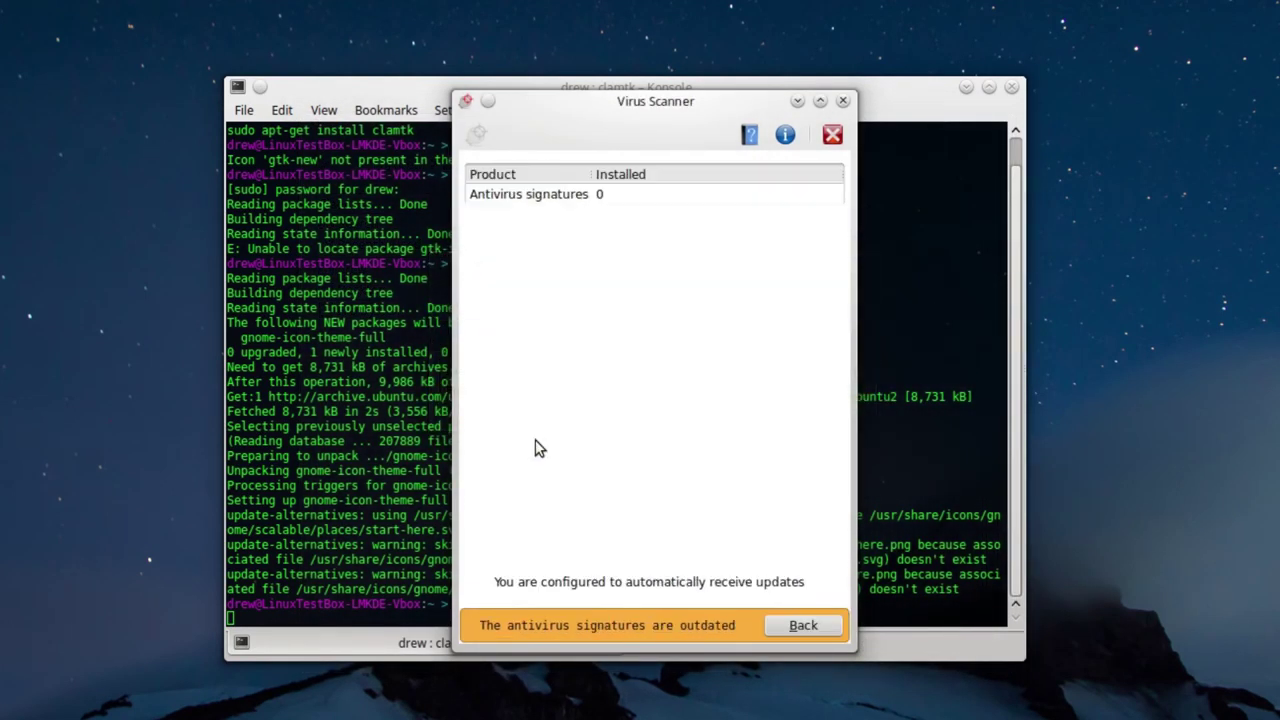
click(813, 632)
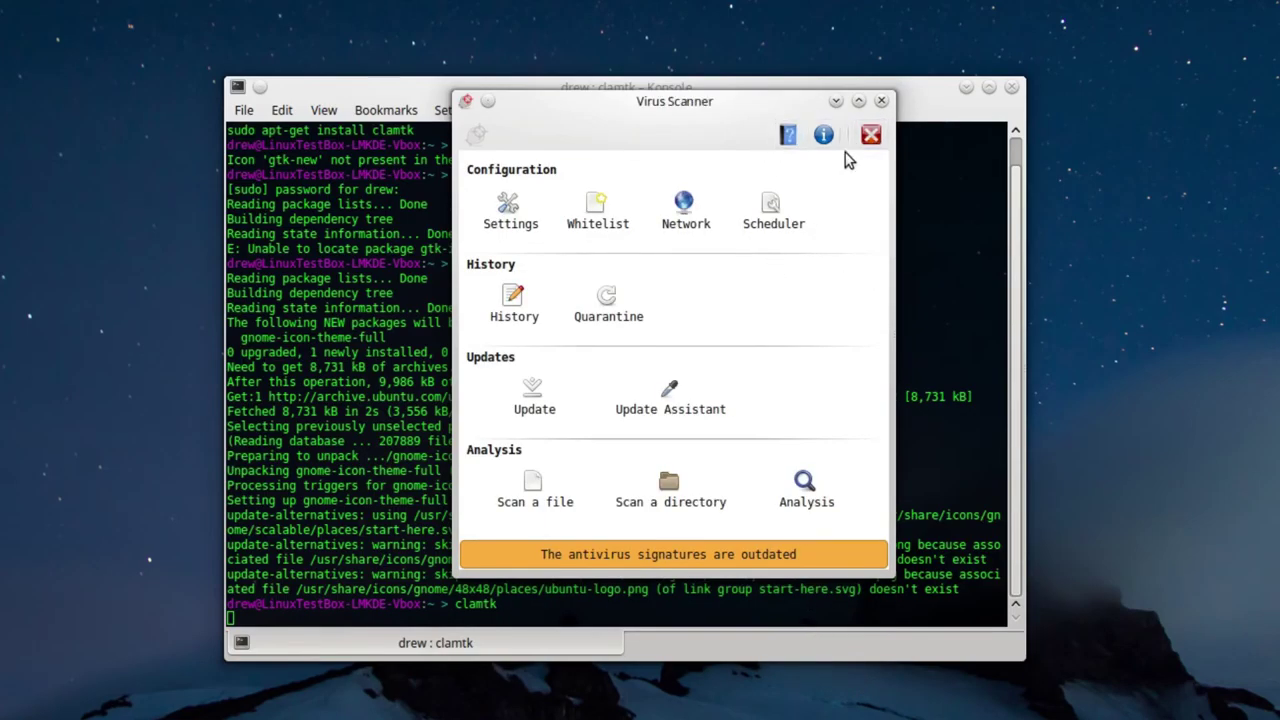
click(871, 134)
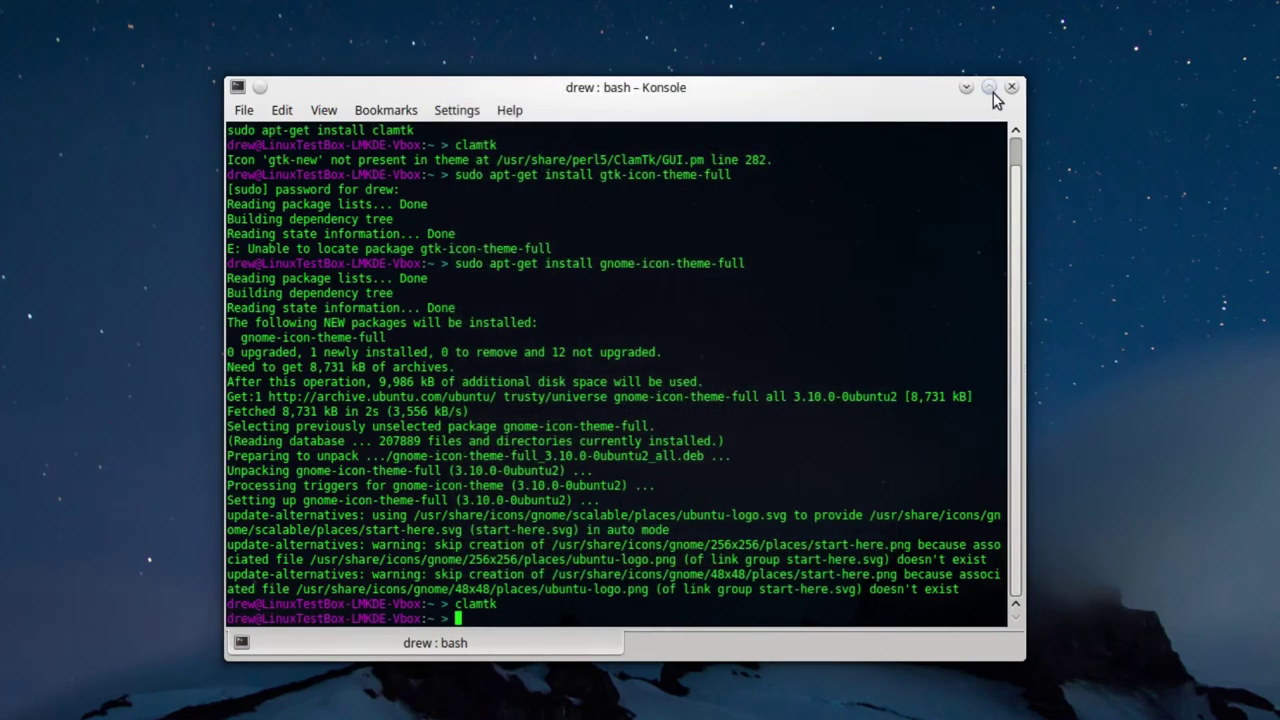
click(1011, 87)
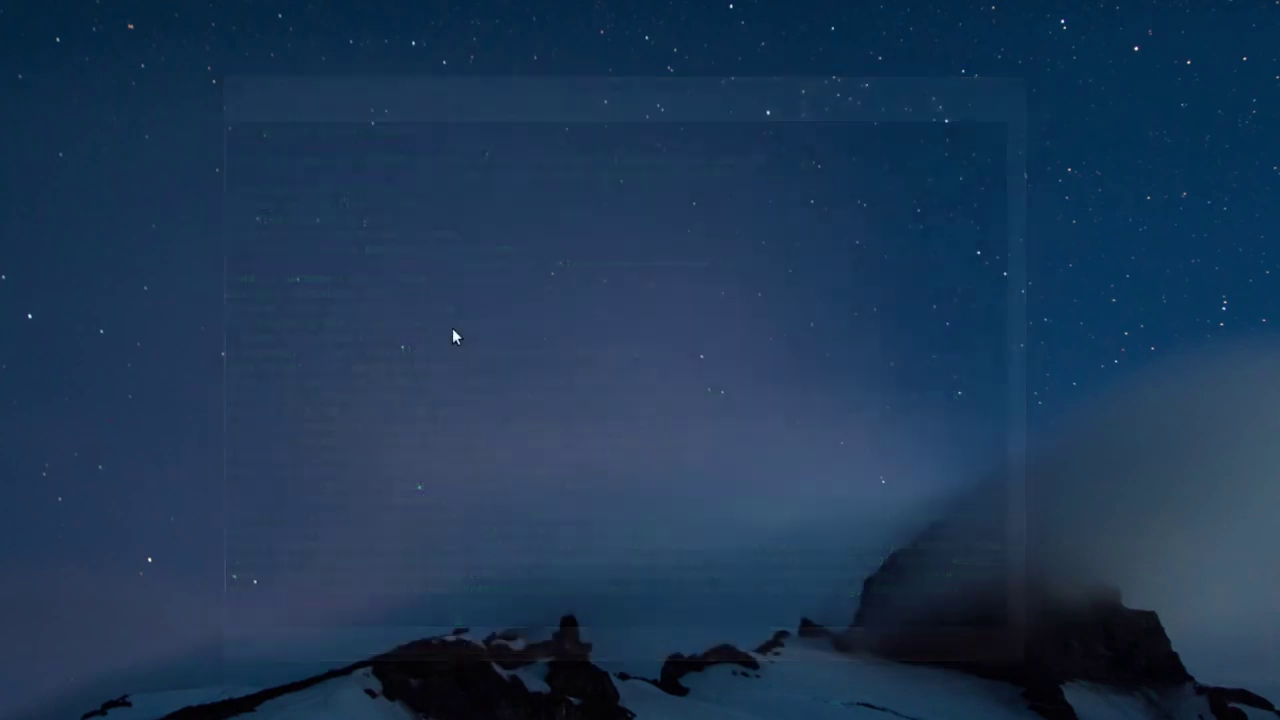
key(alt+F1)
text(clamtk)
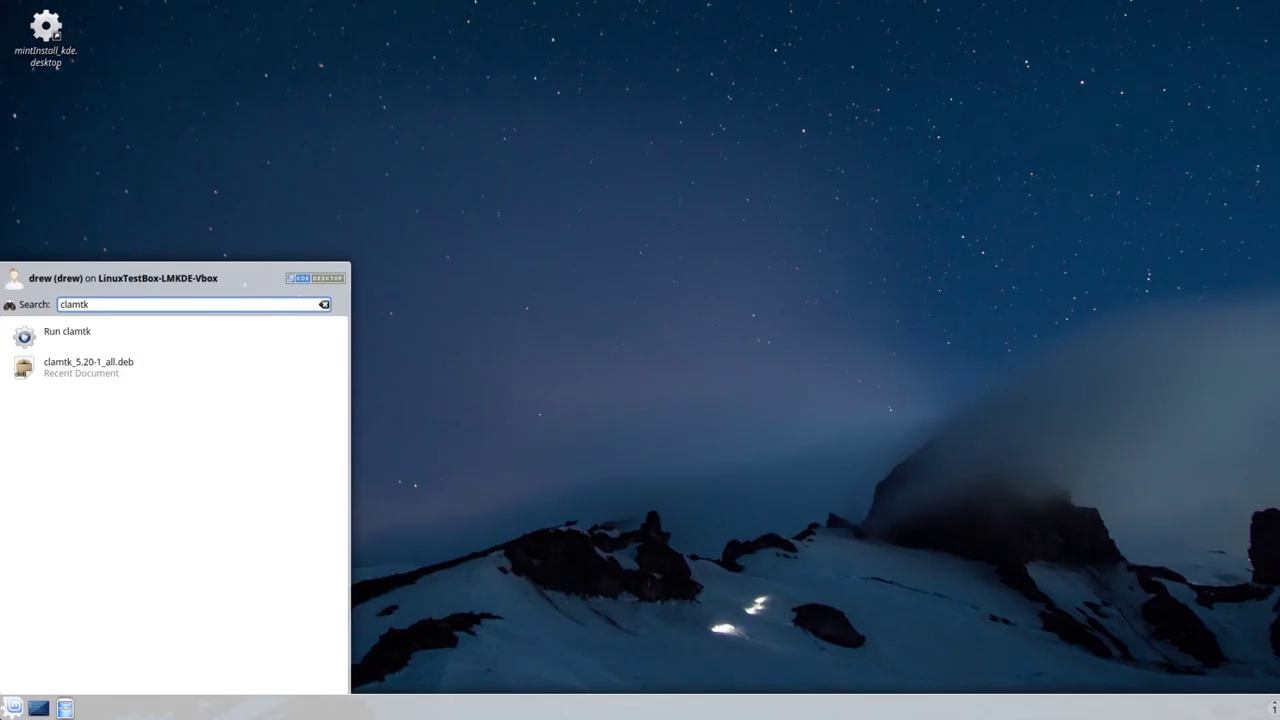
key(BackSpace)
key(BackSpace)
key(BackSpace)
key(BackSpace)
key(BackSpace)
key(BackSpace)
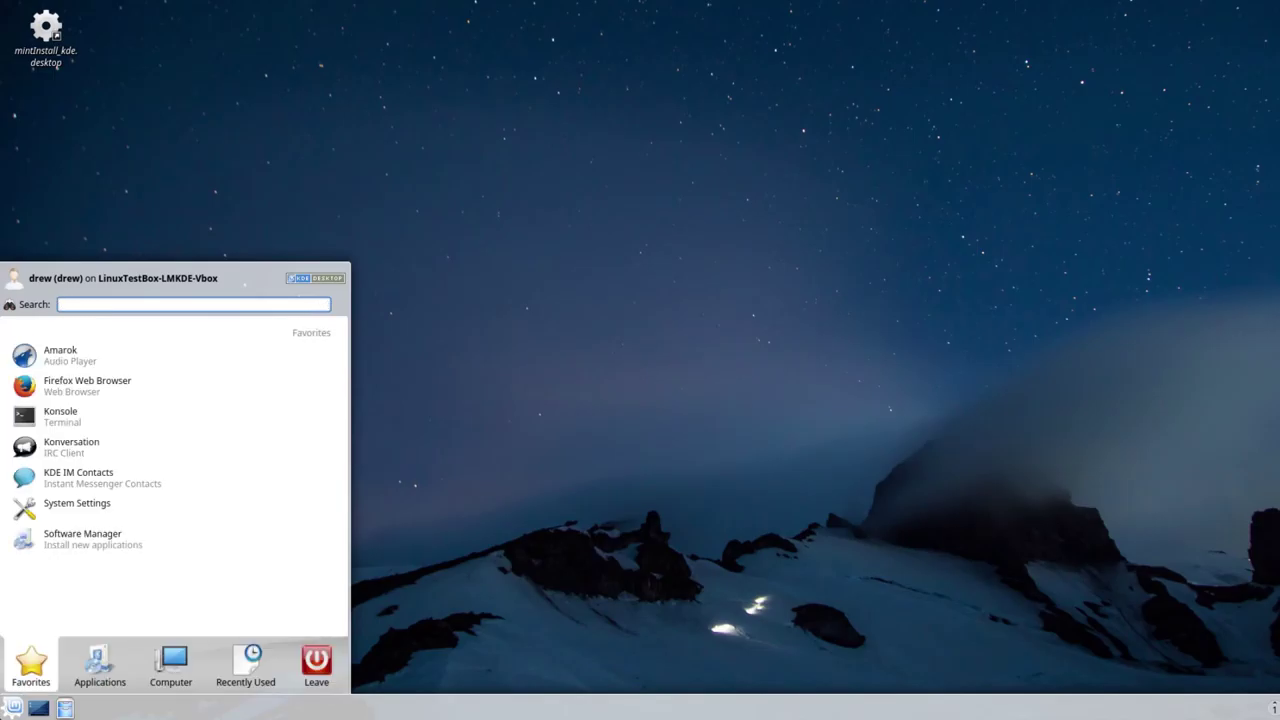
Step: Launch KSysGuard and ClamTk from the application launcher by searching for ksys and clamtk
text(ksys)
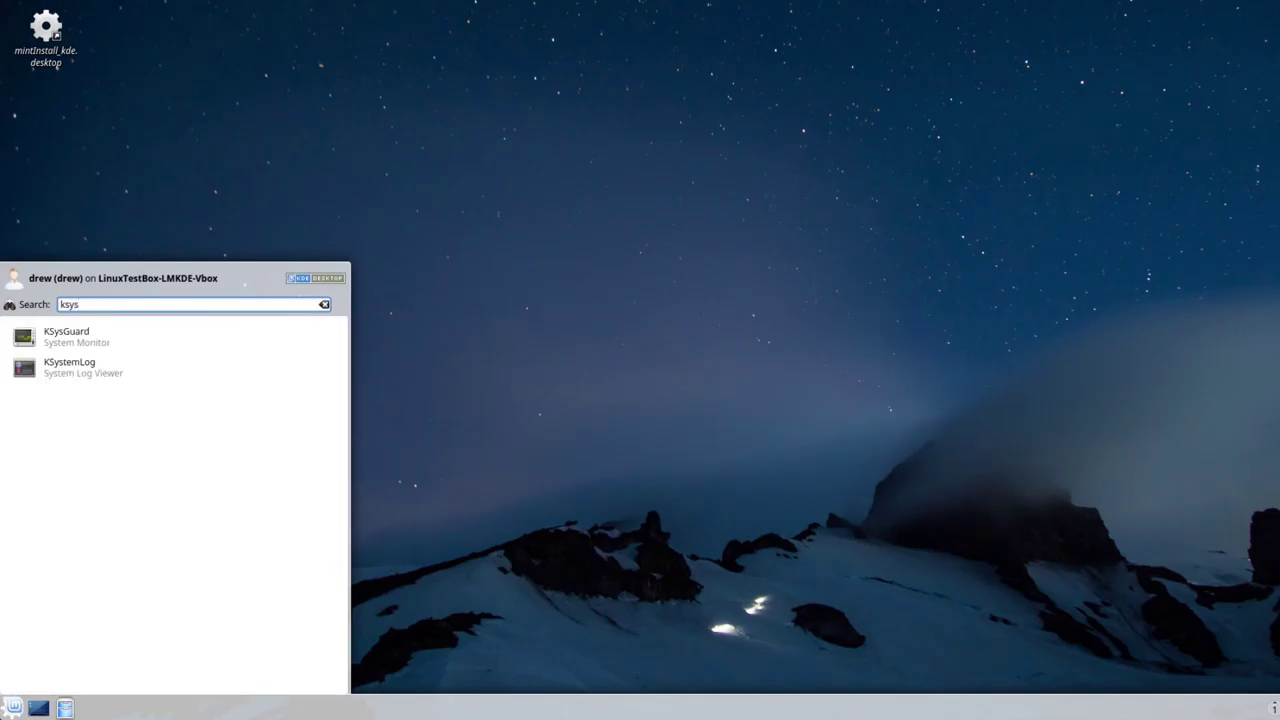
key(Return)
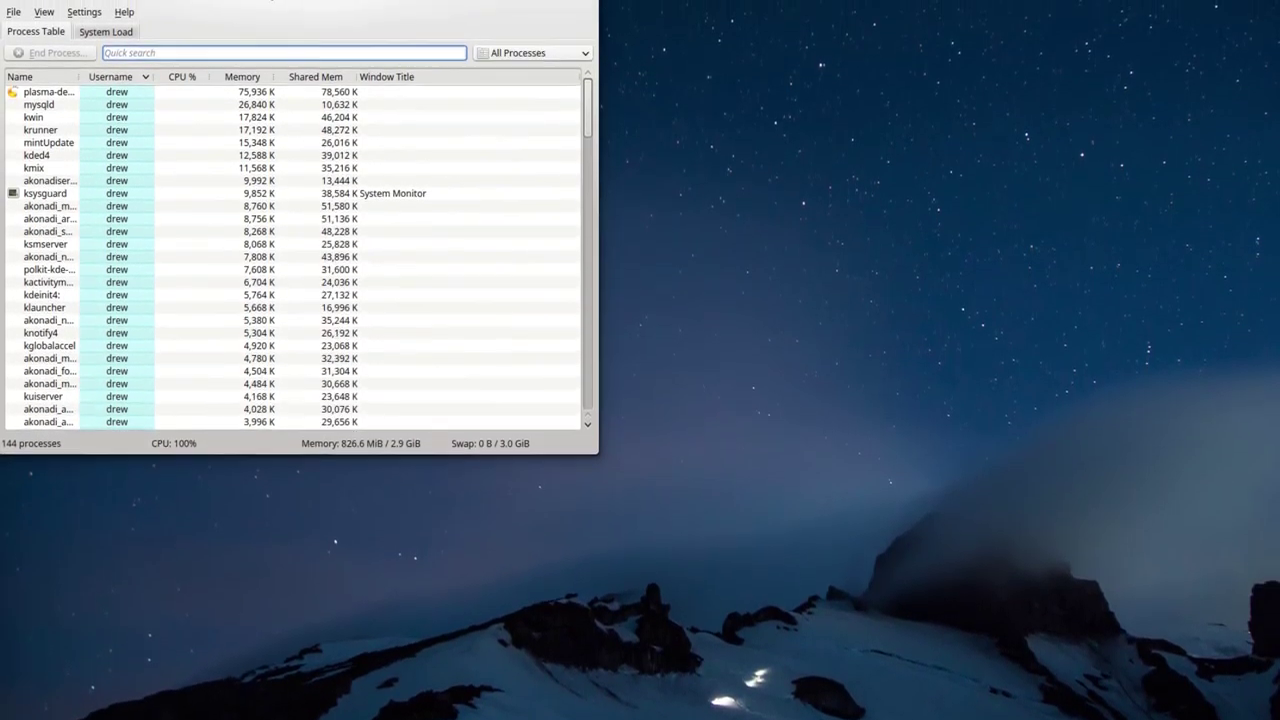
key(alt+F1)
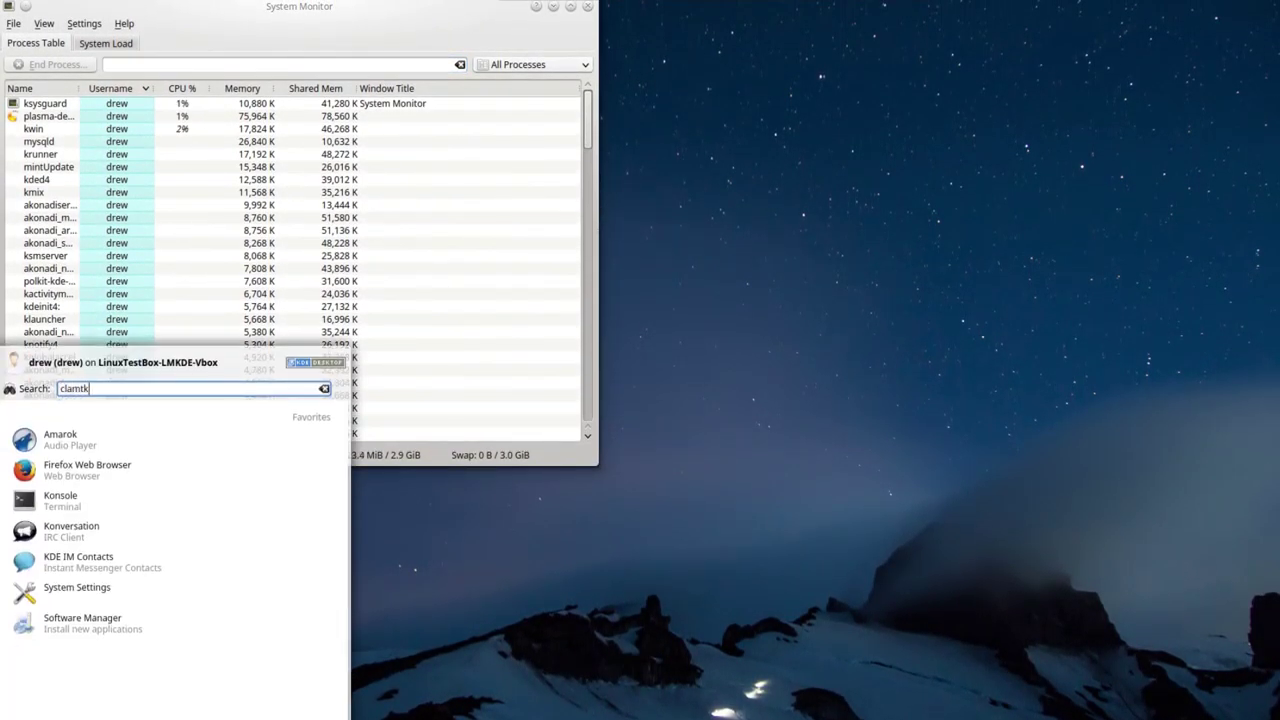
key(Return)
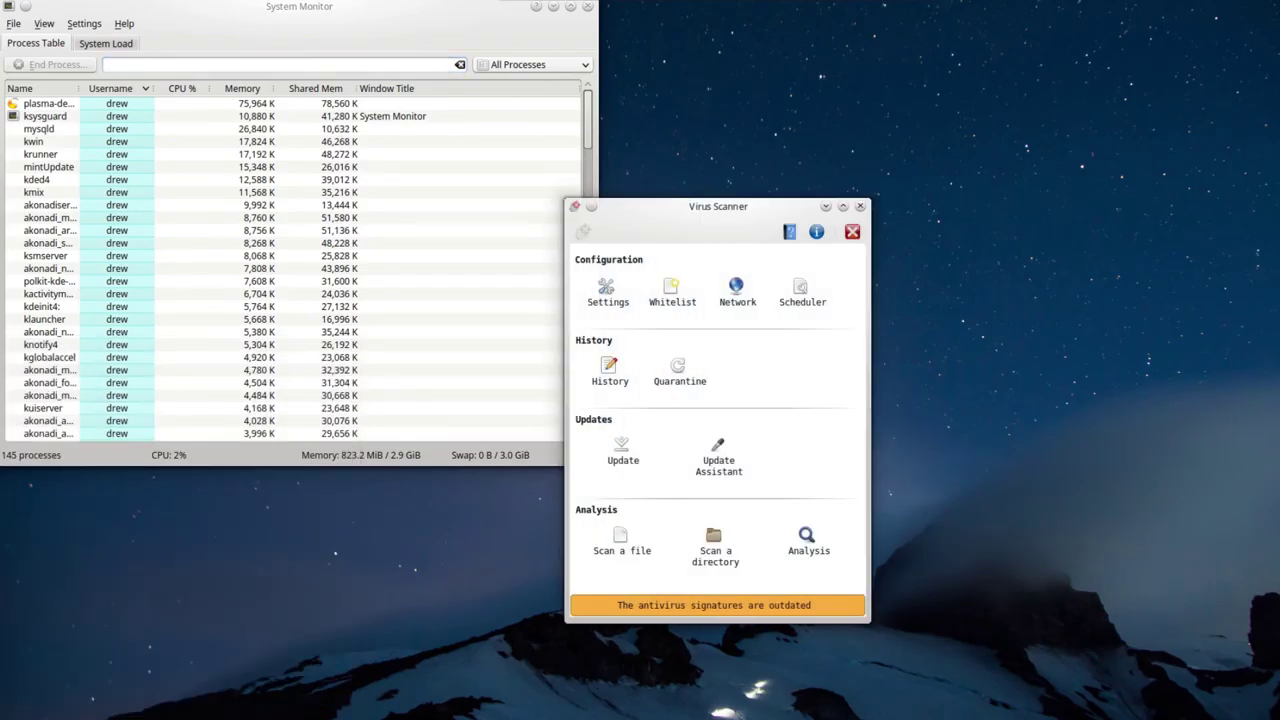
Step: Filter the System Monitor process table for clamtk, and broaden the filter to clam
click(228, 66)
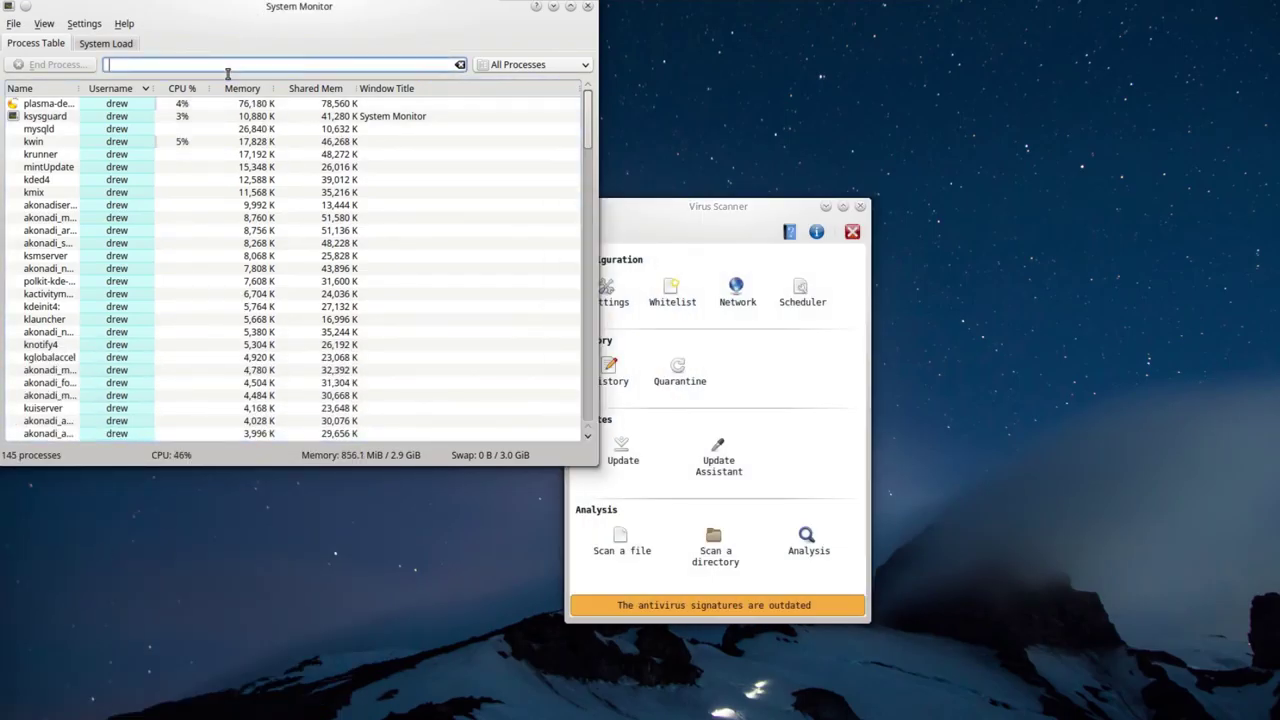
text(clamt)
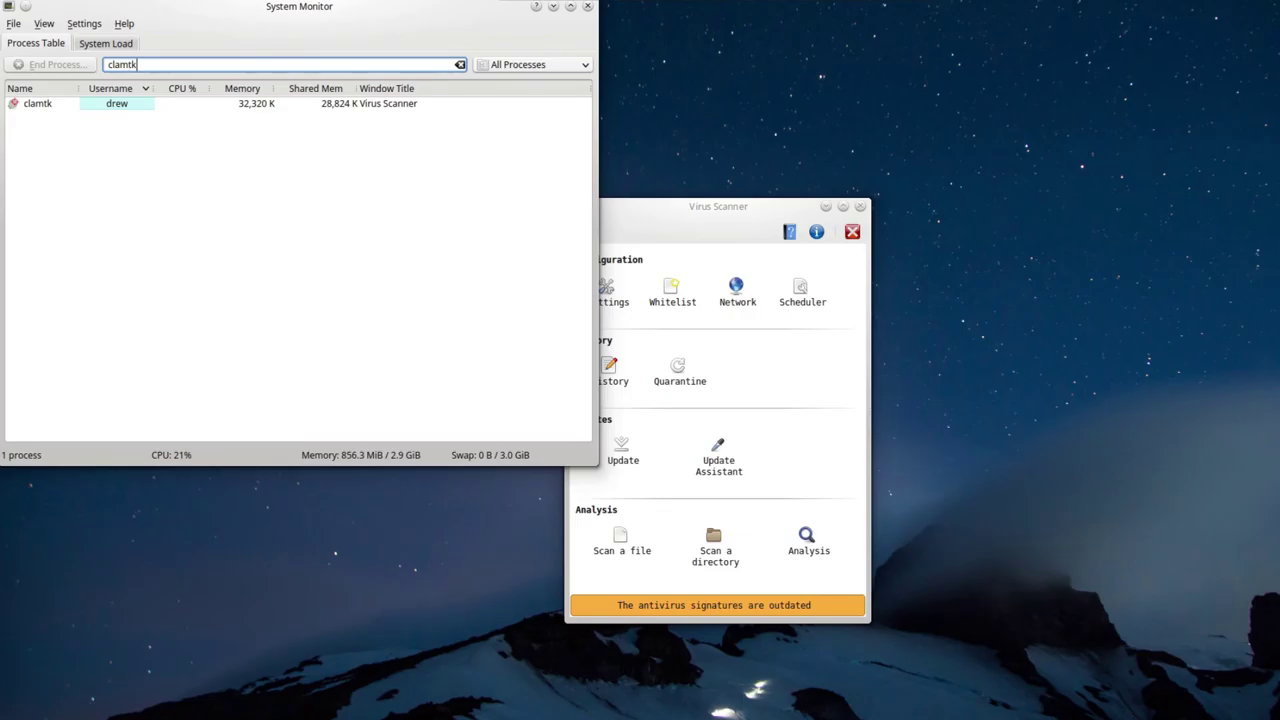
text(k)
key(BackSpace)
key(BackSpace)
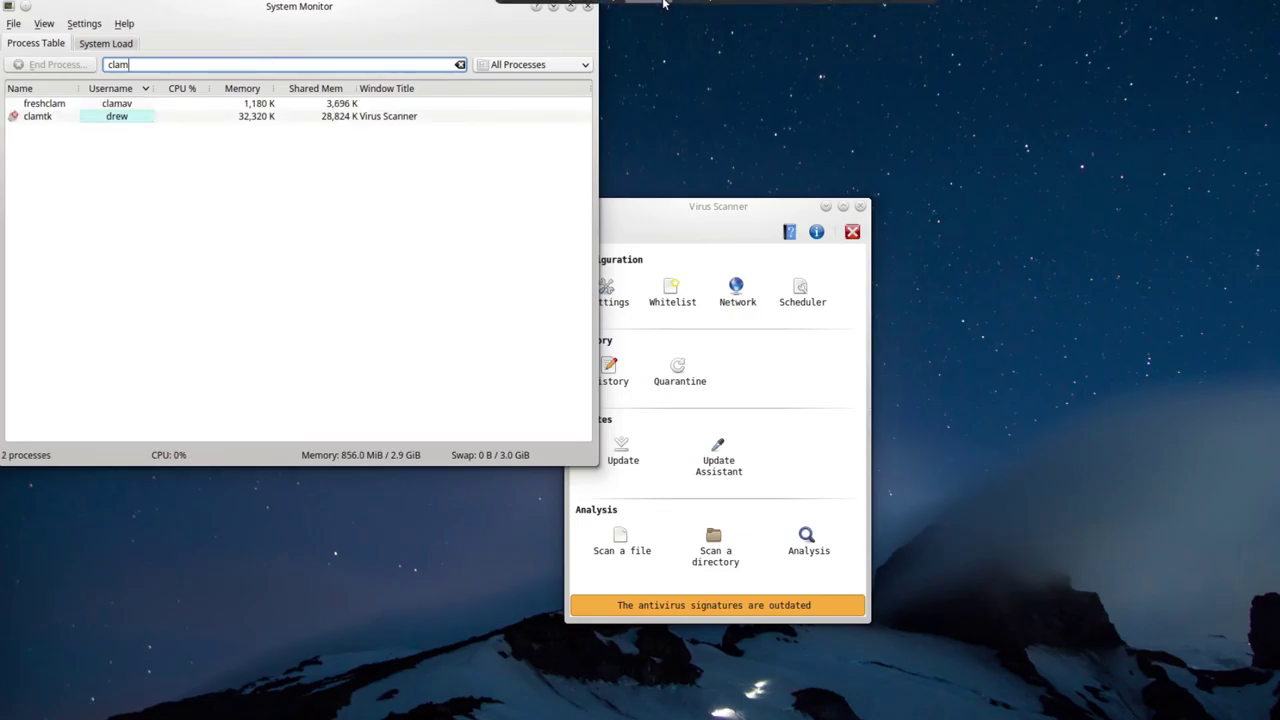
Step: Close ClamTk, check the filtered process list, and move and close the System Monitor window
click(852, 232)
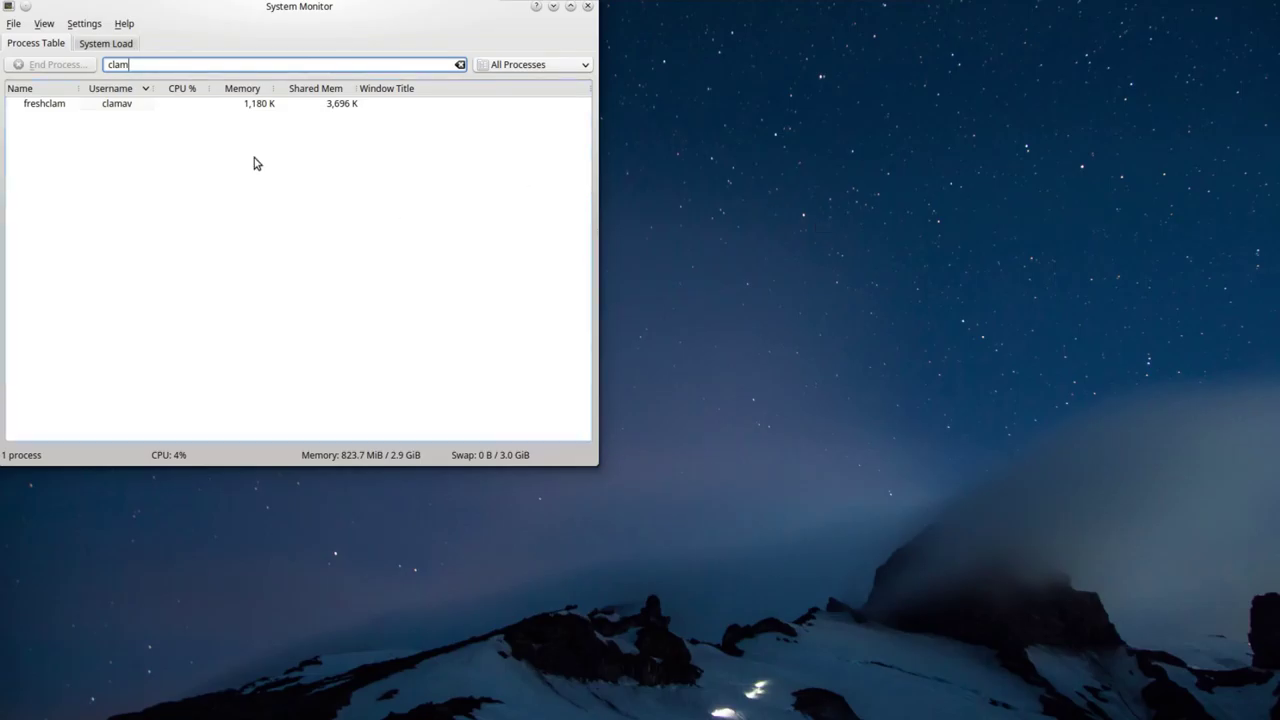
drag(216, 13, 626, 184)
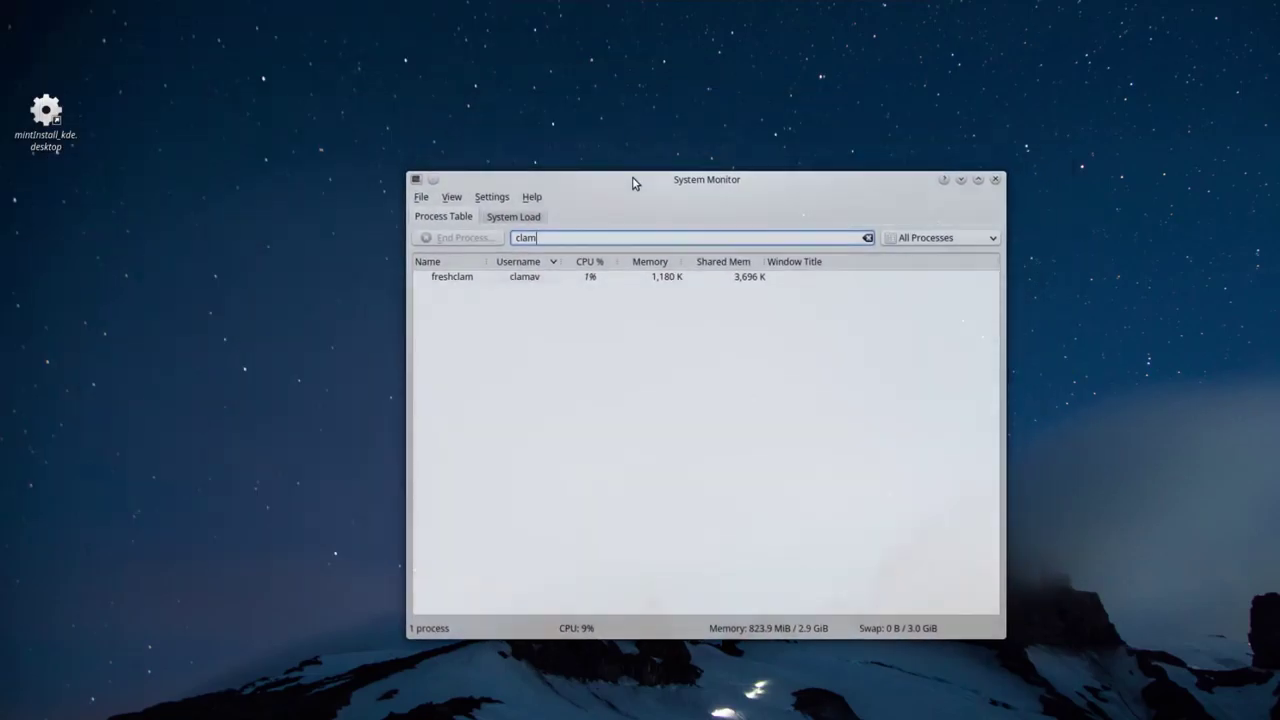
click(995, 179)
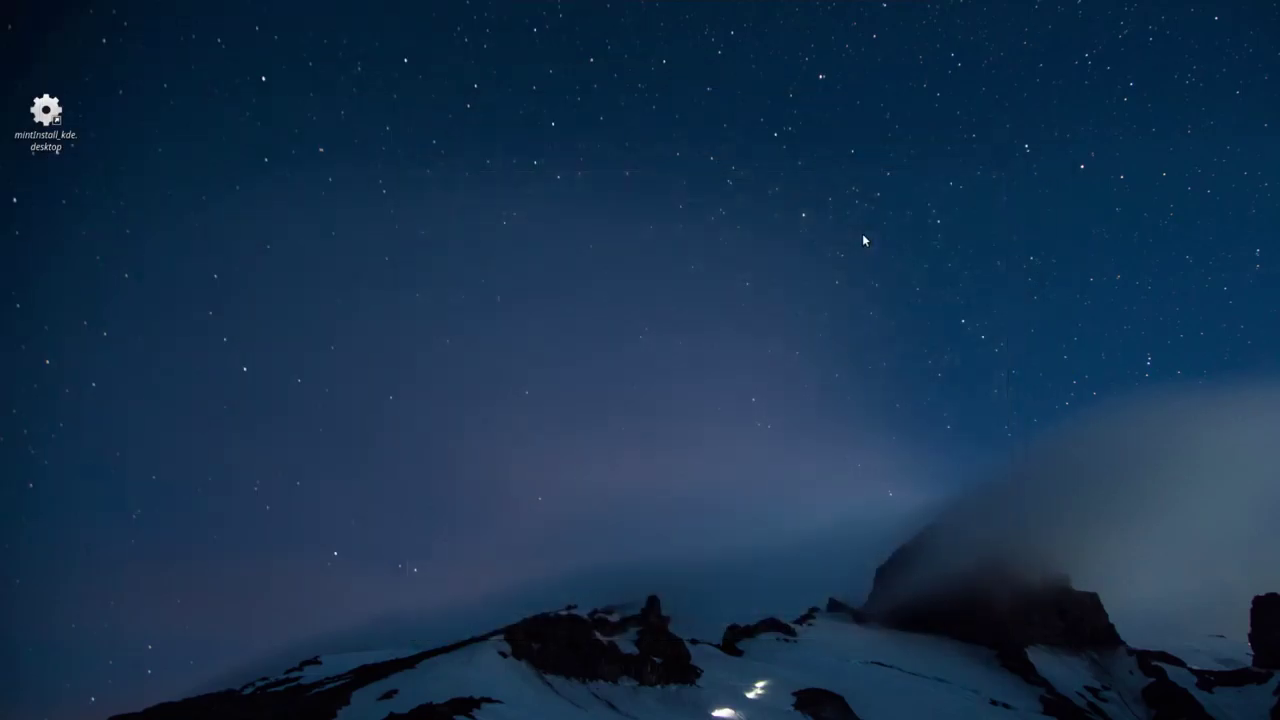
Step: Minimise the full-screen LinuxTestBox virtual machine to return to the host desktop with Oracle VM VirtualBox Manager
mouse_move(890, 5)
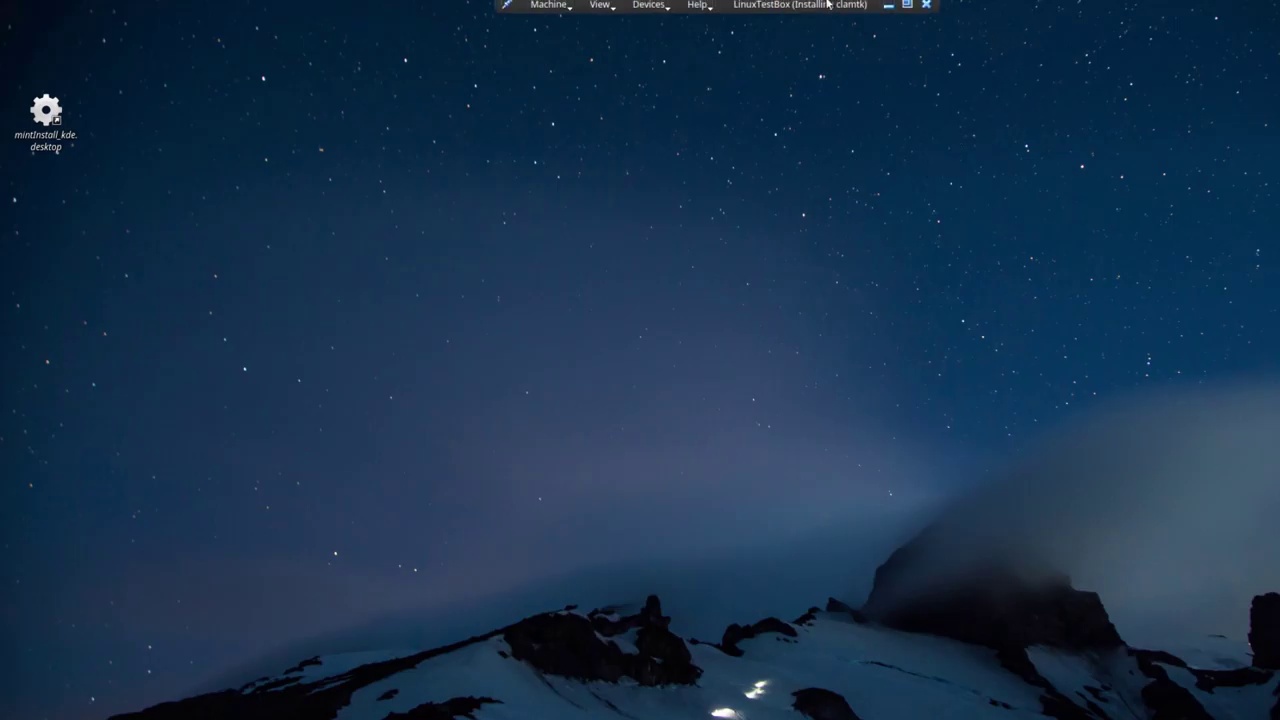
click(888, 7)
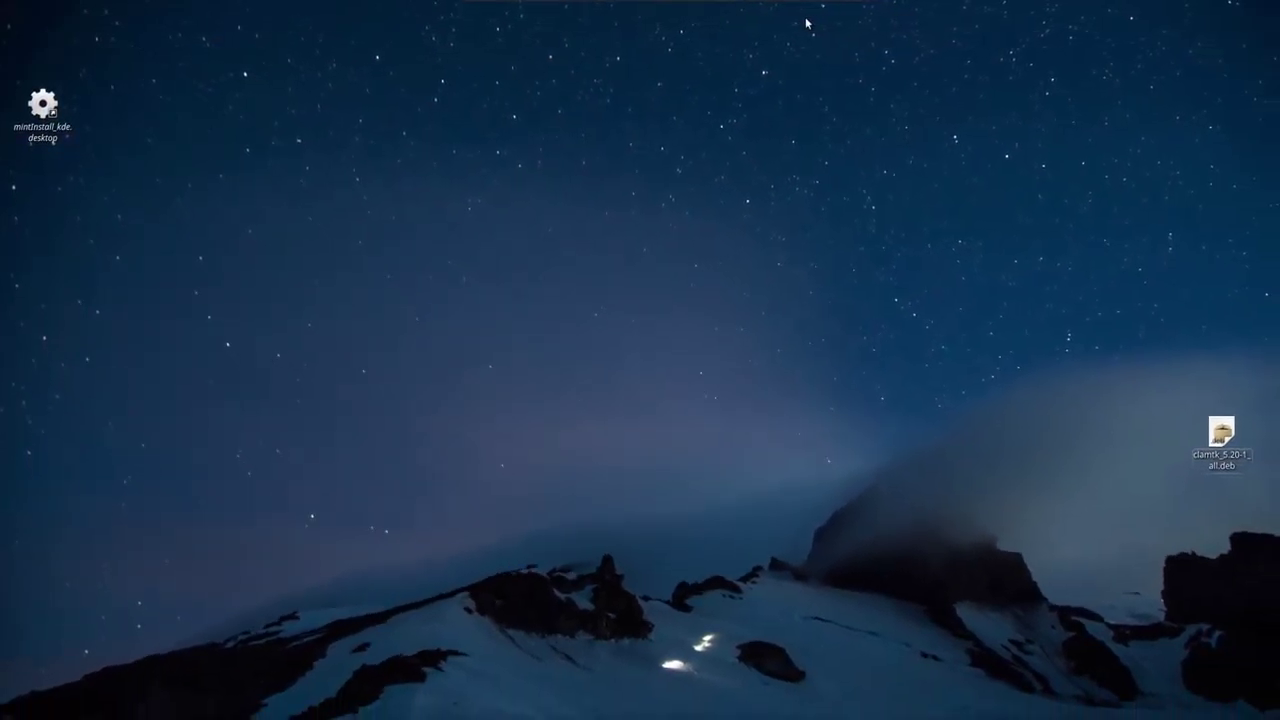
mouse_move(823, 6)
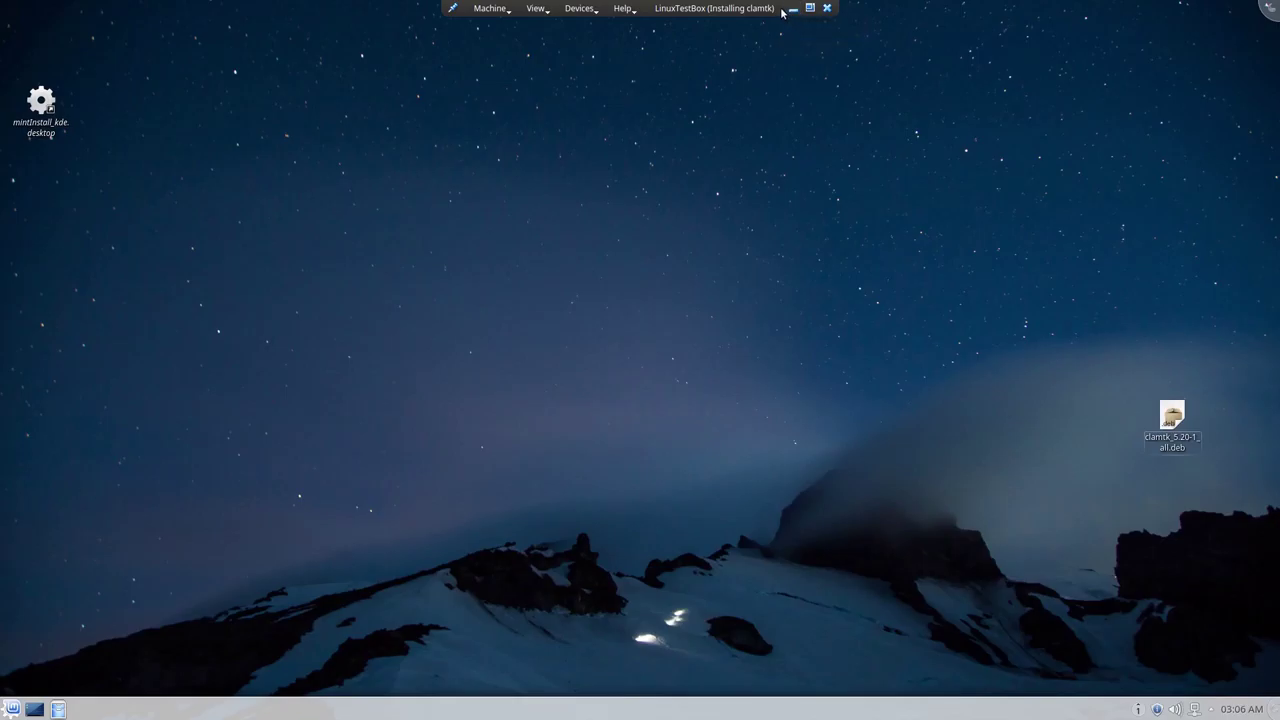
click(792, 8)
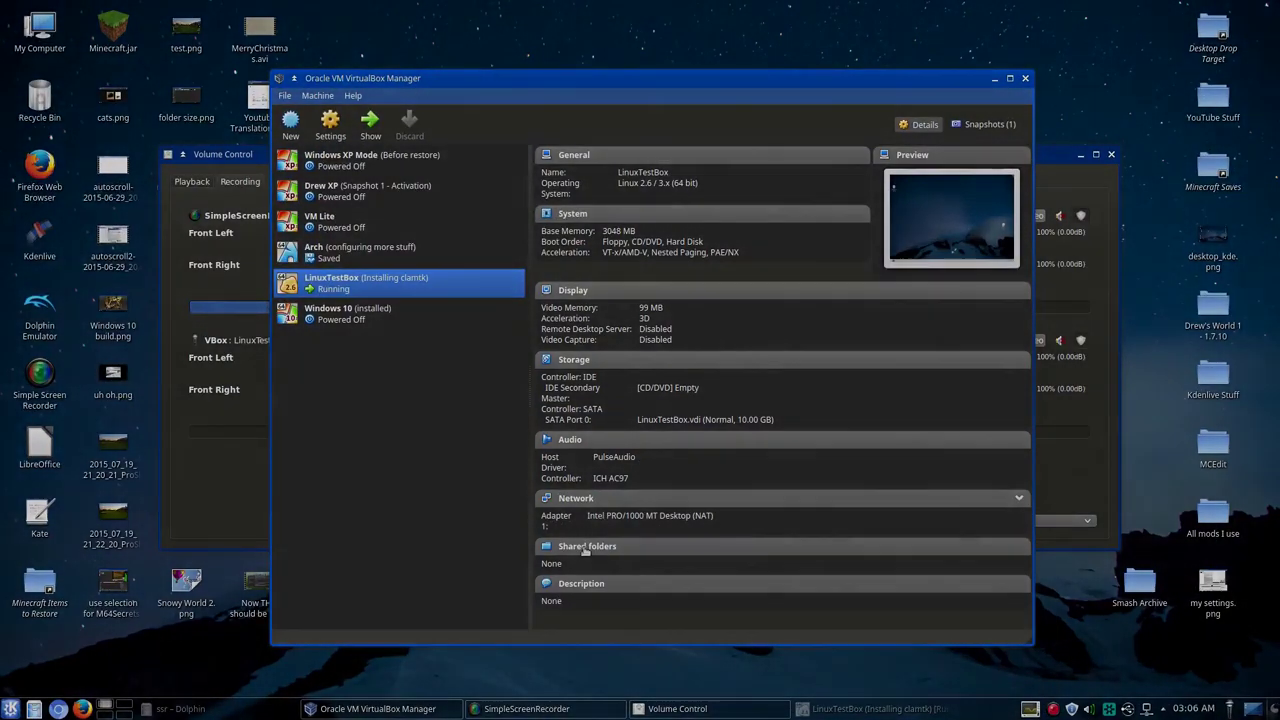